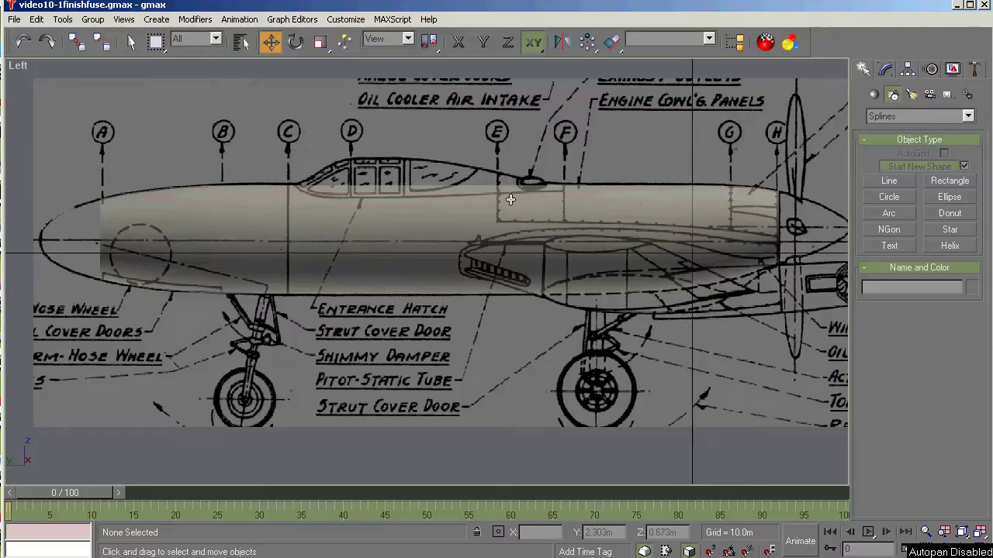
# Select the fuselage ACircle01, orbit to an angled view, then return to the Left view
pyautogui.click(283, 207)
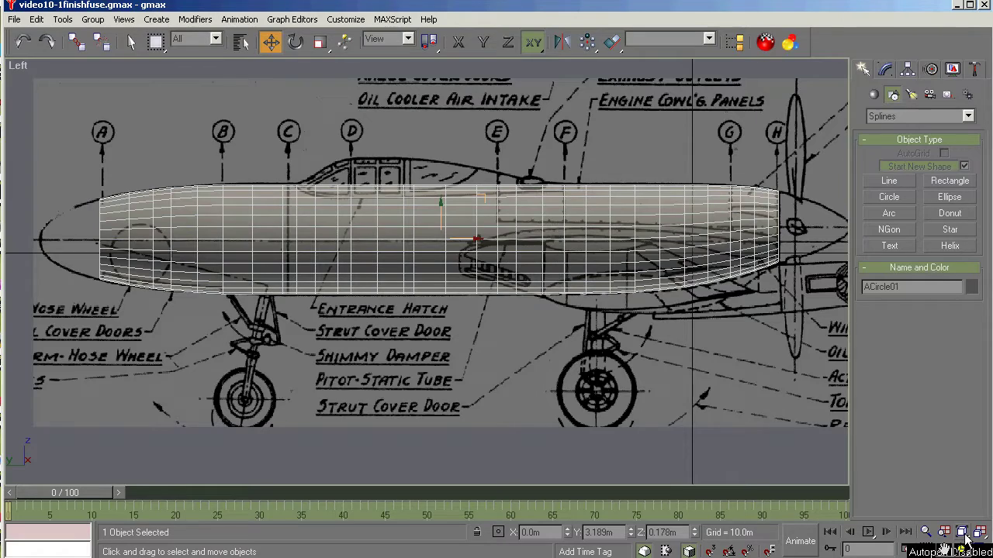
pyautogui.click(964, 549)
pyautogui.moveTo(434, 316); pyautogui.dragTo(414, 332)
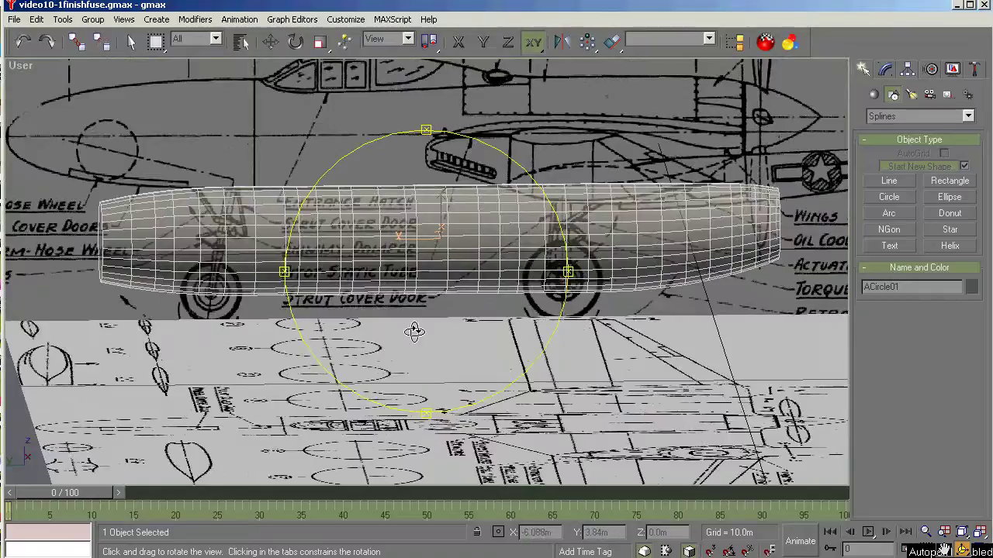
pyautogui.press('l')
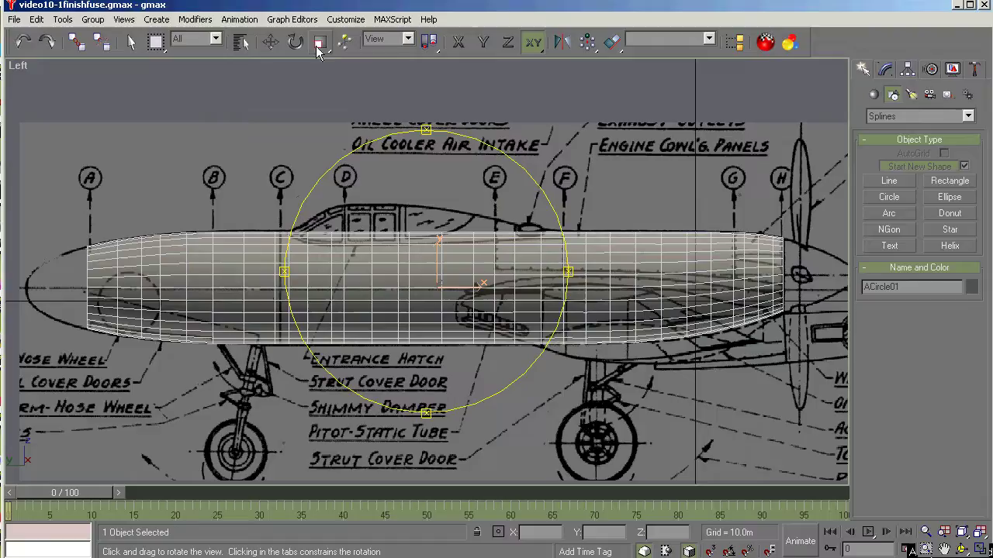
pyautogui.click(319, 44)
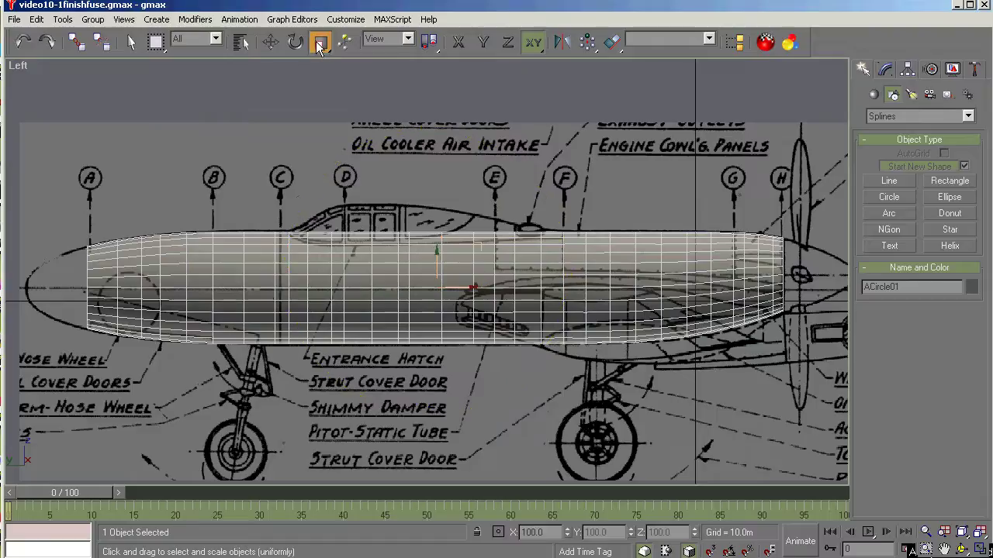
pyautogui.moveTo(319, 44); pyautogui.dragTo(321, 93)
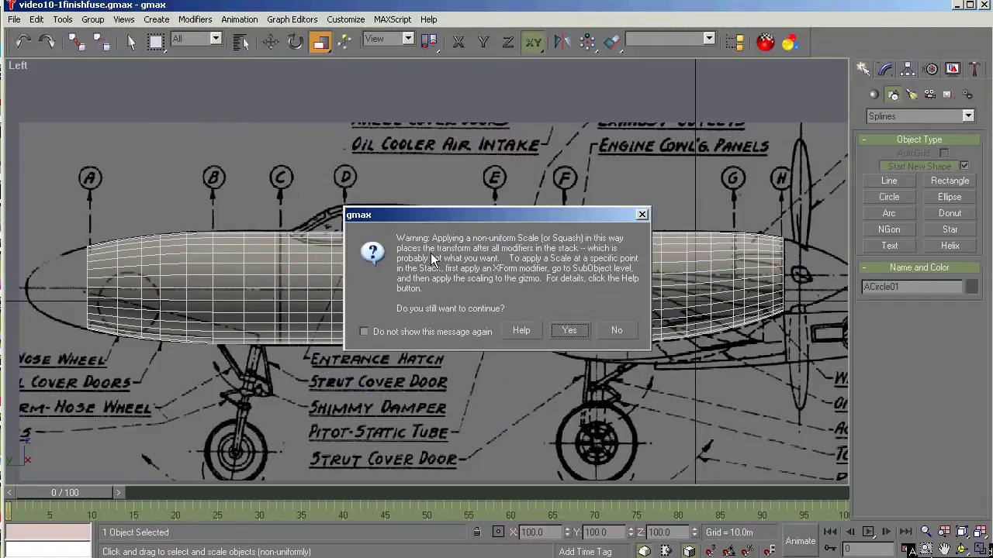
pyautogui.click(617, 330)
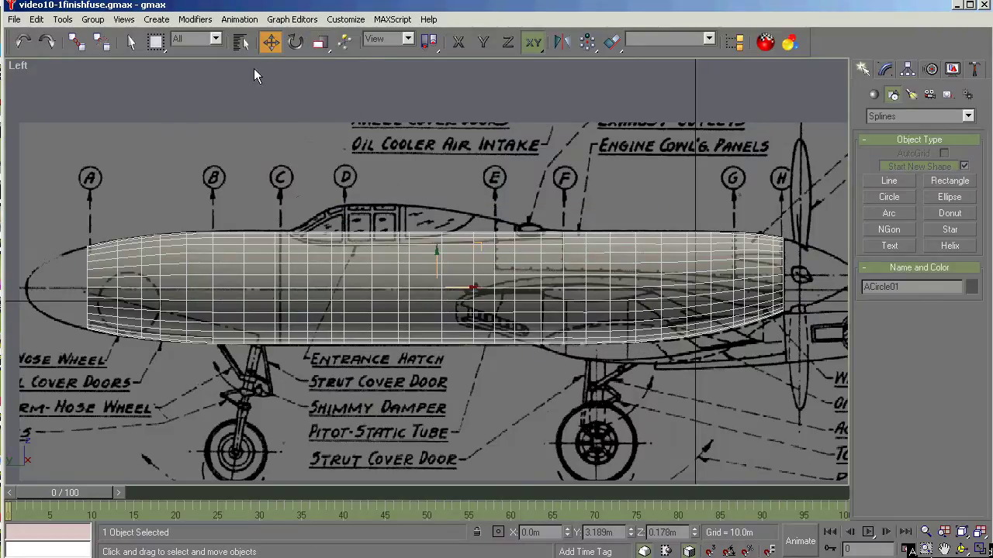
pyautogui.click(130, 43)
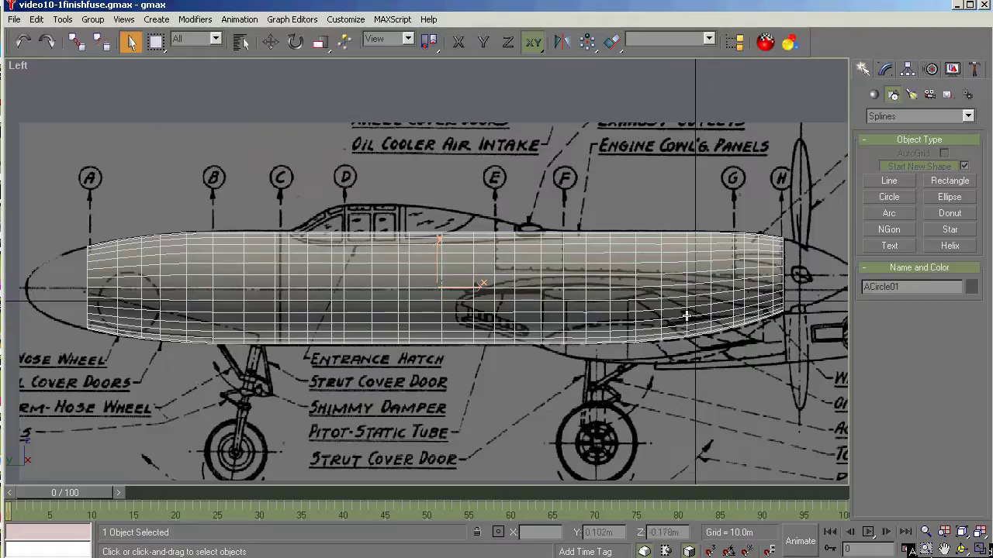
pyautogui.press('t')
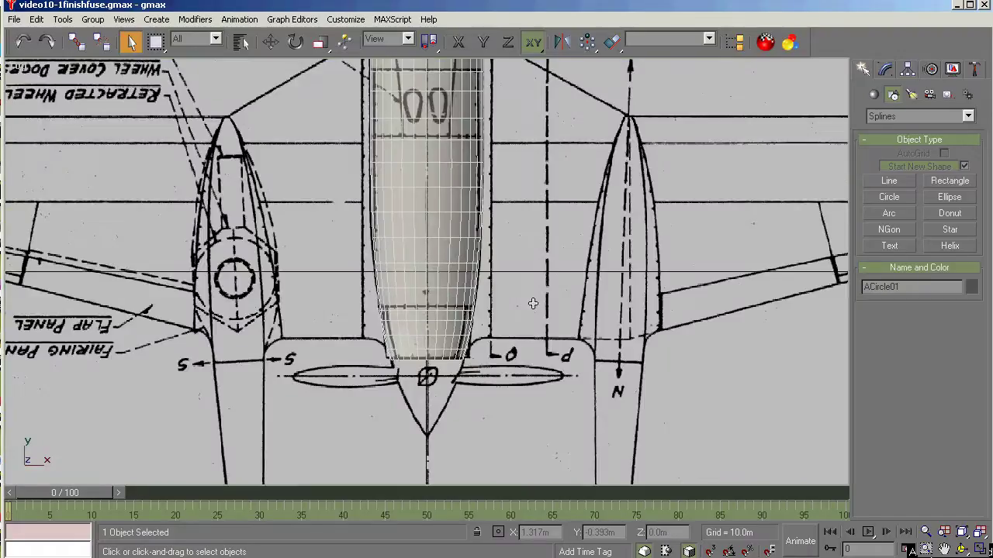
pyautogui.scroll(-3, 533, 304)
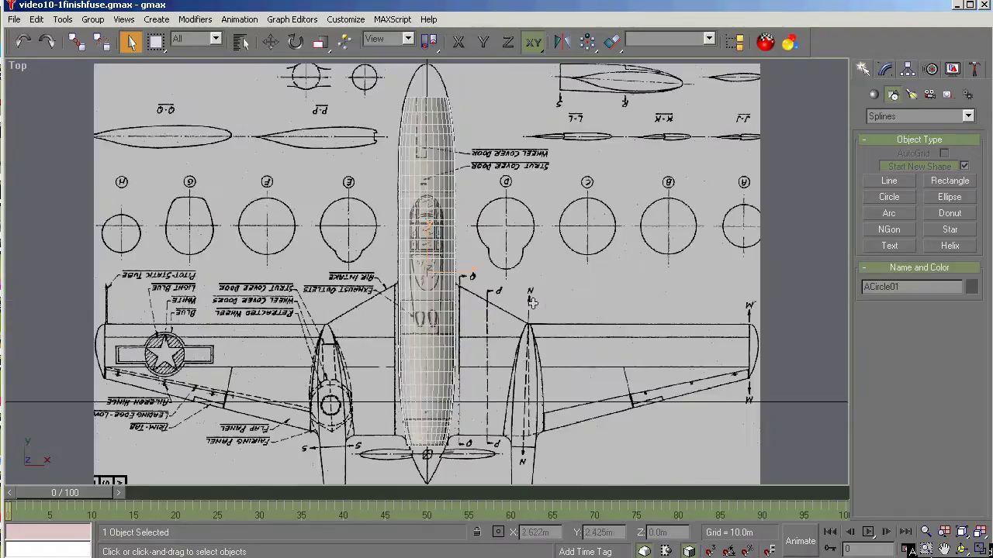
pyautogui.click(926, 548)
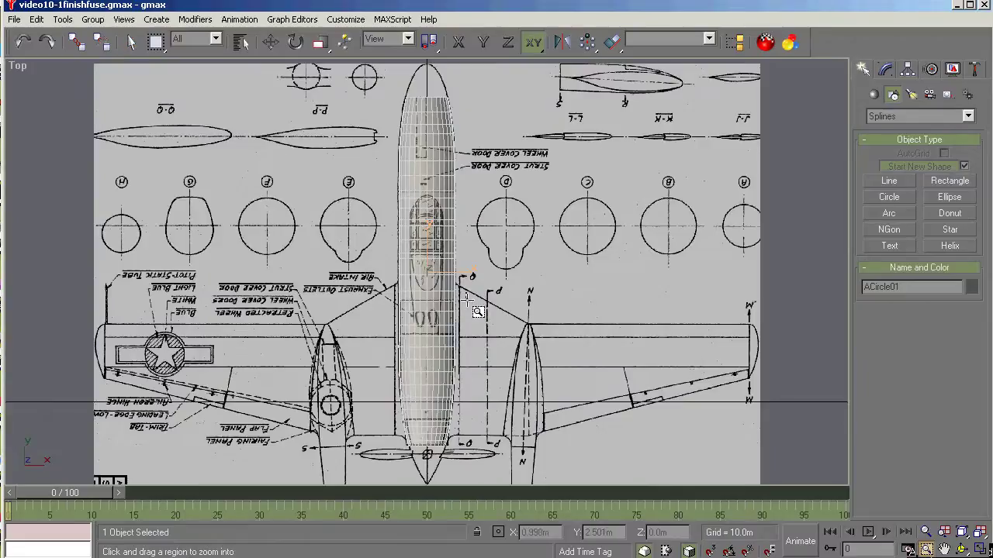
pyautogui.moveTo(466, 298); pyautogui.dragTo(388, 465)
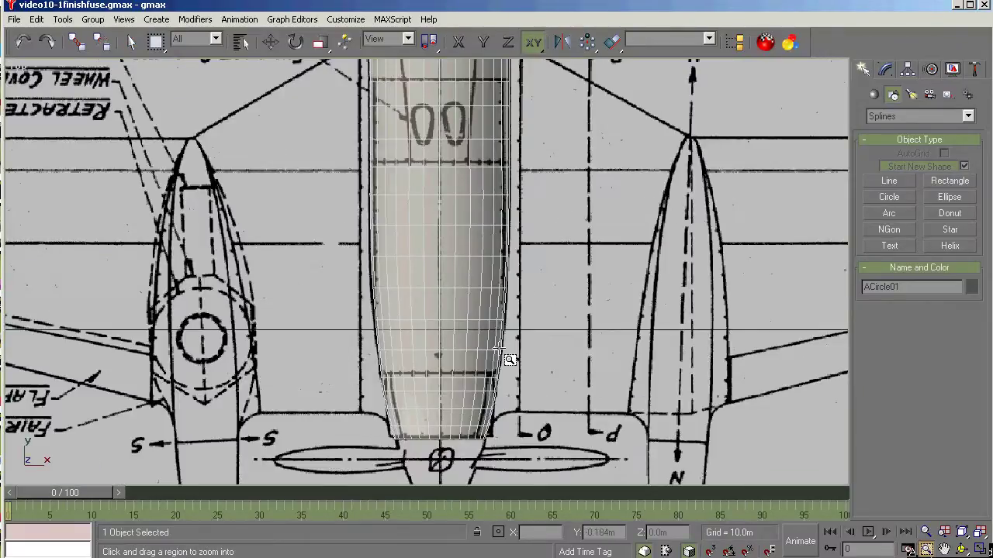
pyautogui.scroll(-2, 511, 438)
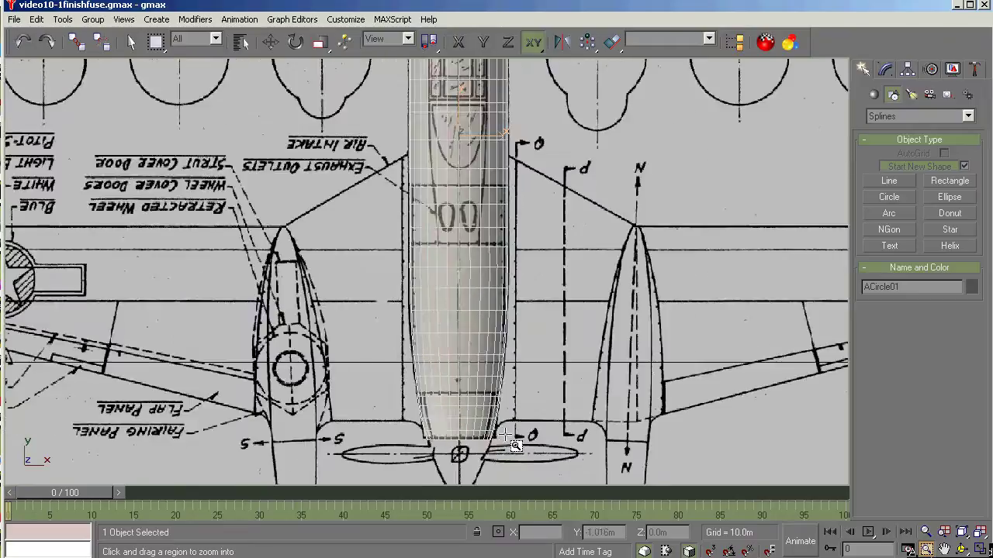
pyautogui.scroll(-5, 510, 434)
pyautogui.scroll(3, 482, 312)
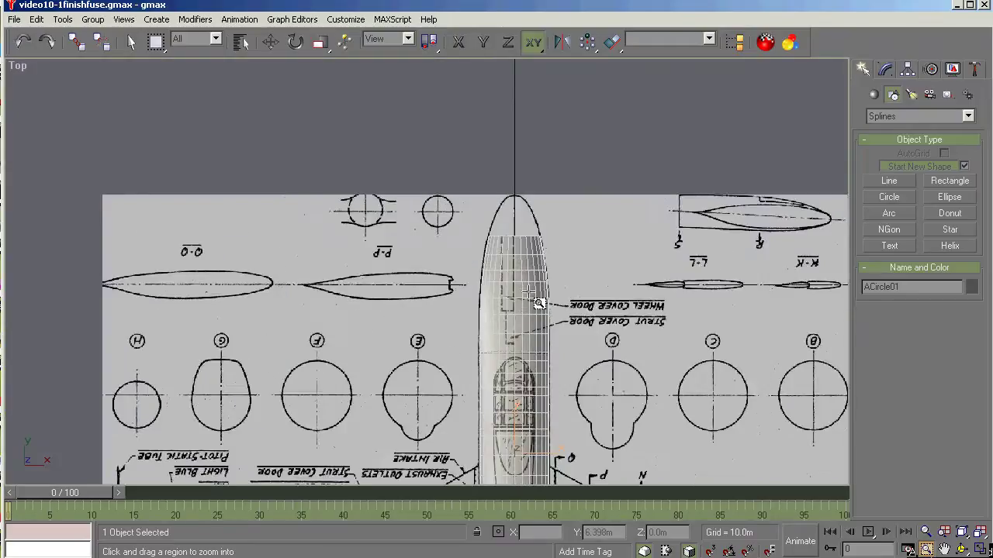
pyautogui.scroll(-1, 454, 225)
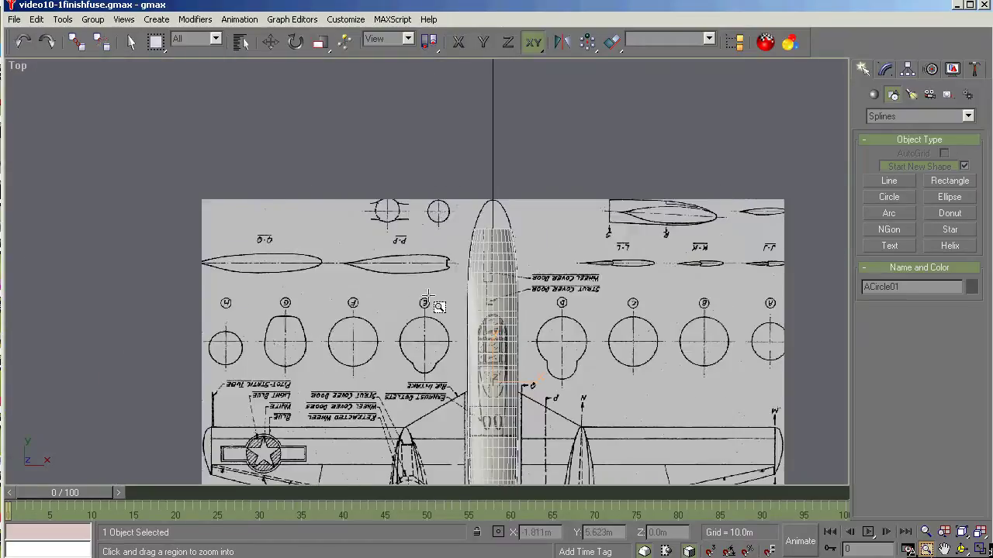
pyautogui.press('l')
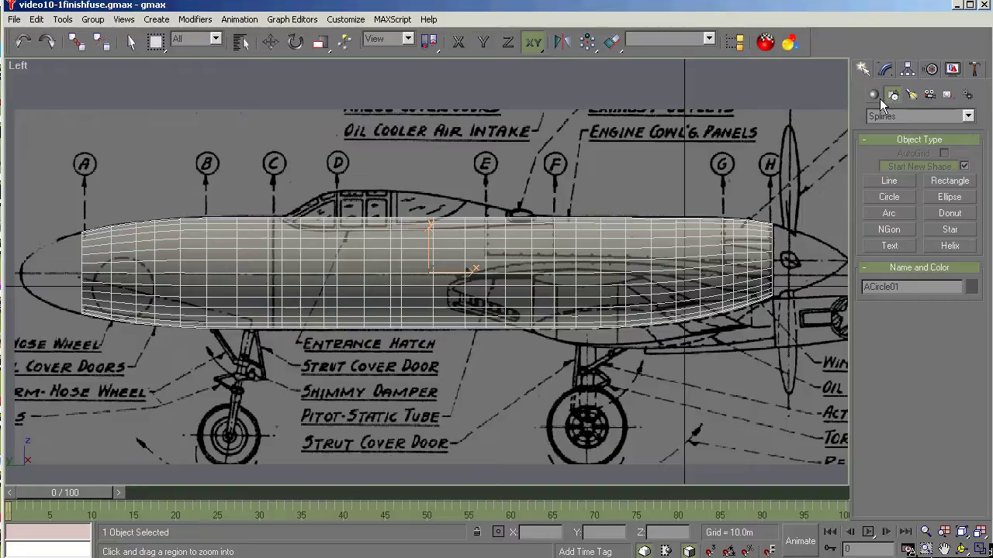
# At Vertex level, select two neighbouring mid-fuselage vertex rings and scale them together horizontally
pyautogui.click(885, 72)
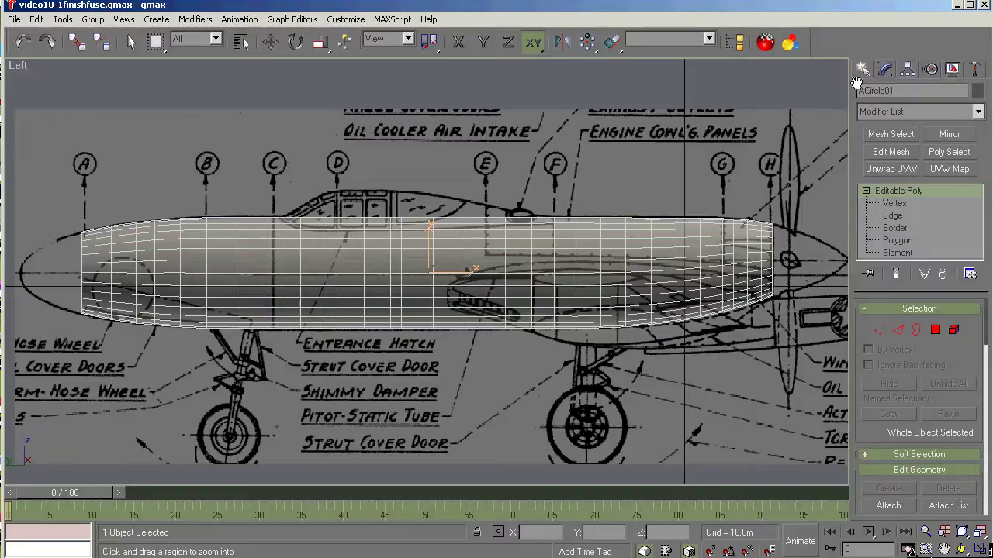
pyautogui.click(879, 329)
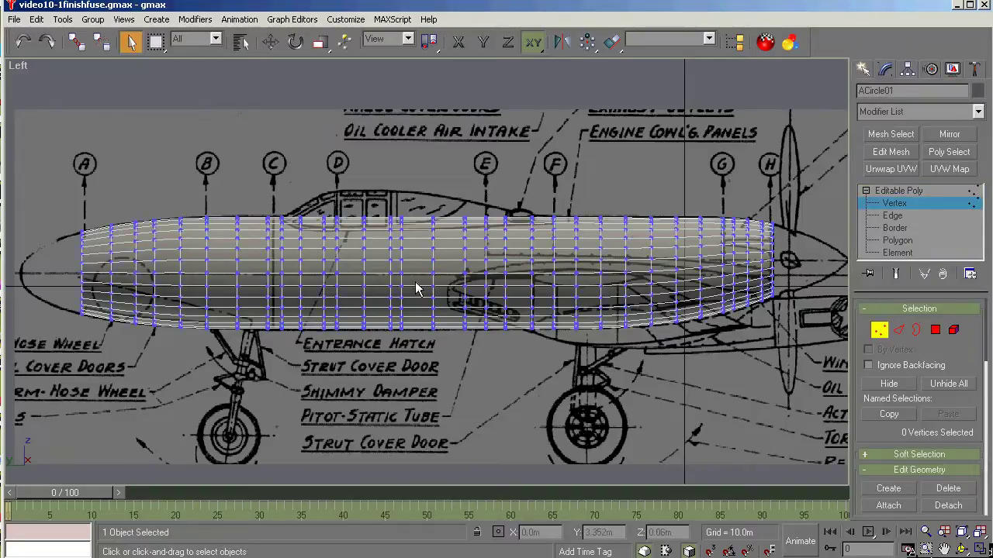
pyautogui.moveTo(412, 206); pyautogui.dragTo(390, 355)
pyautogui.scroll(3, 392, 309)
pyautogui.scroll(2, 388, 318)
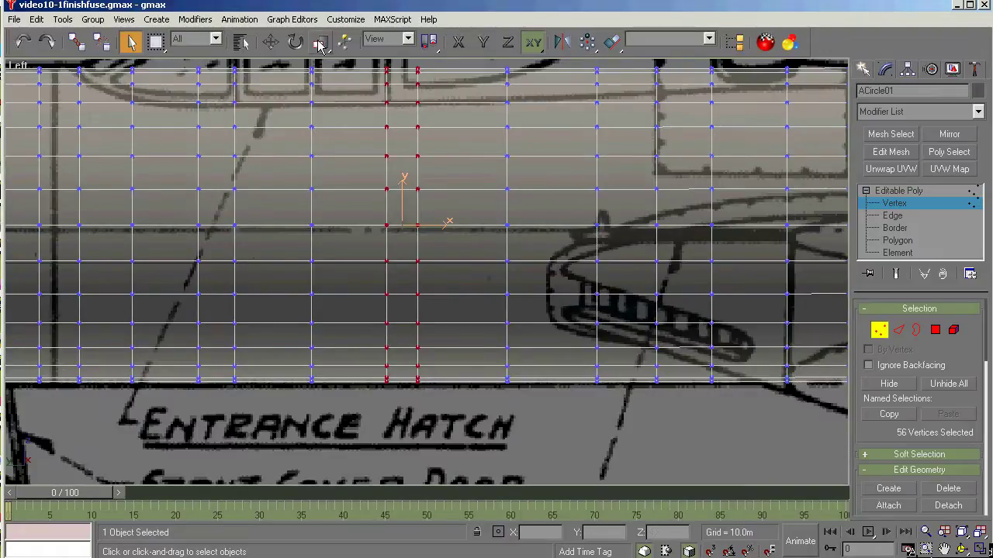
pyautogui.click(320, 42)
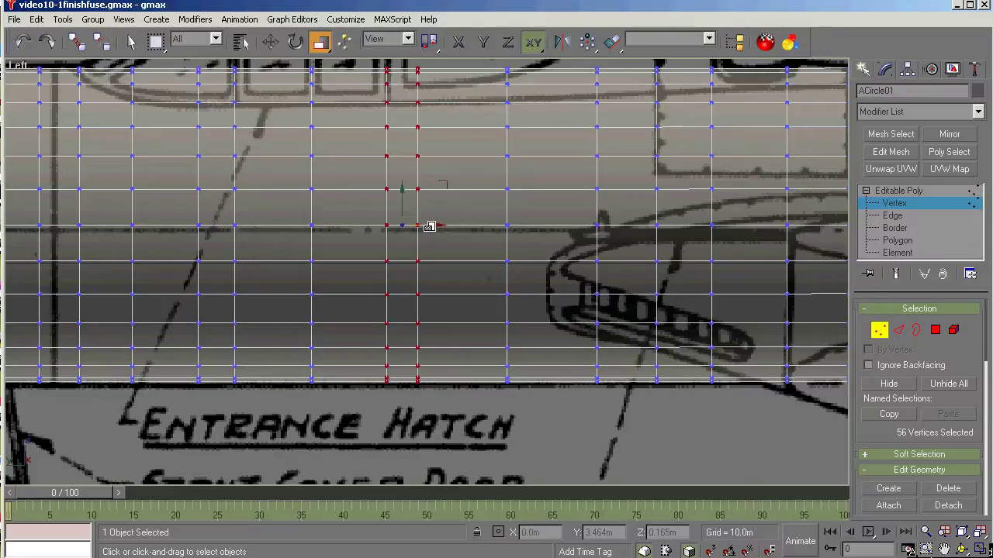
pyautogui.moveTo(428, 228); pyautogui.dragTo(402, 198)
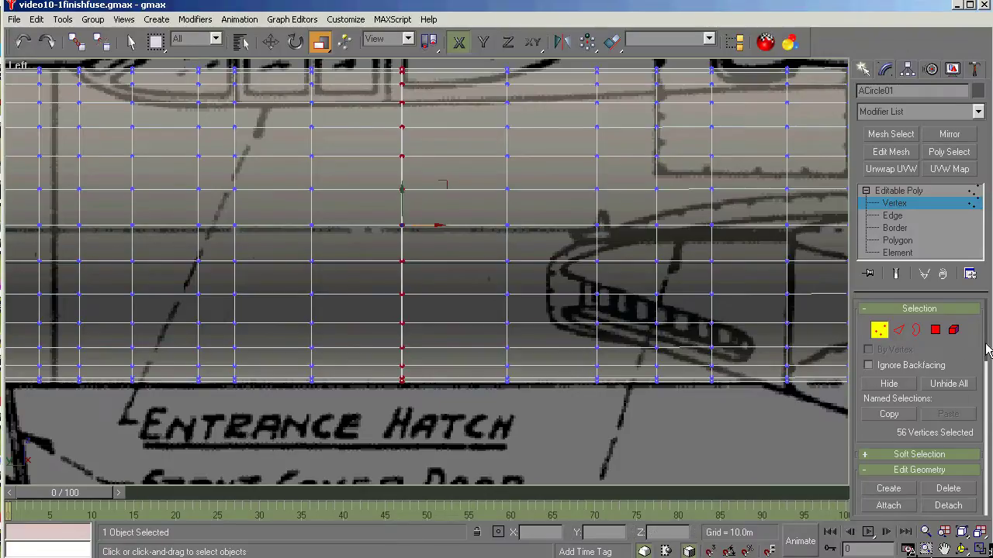
# Weld the overlapping vertices into a single ring and exit Vertex mode
pyautogui.moveTo(983, 344); pyautogui.dragTo(973, 451)
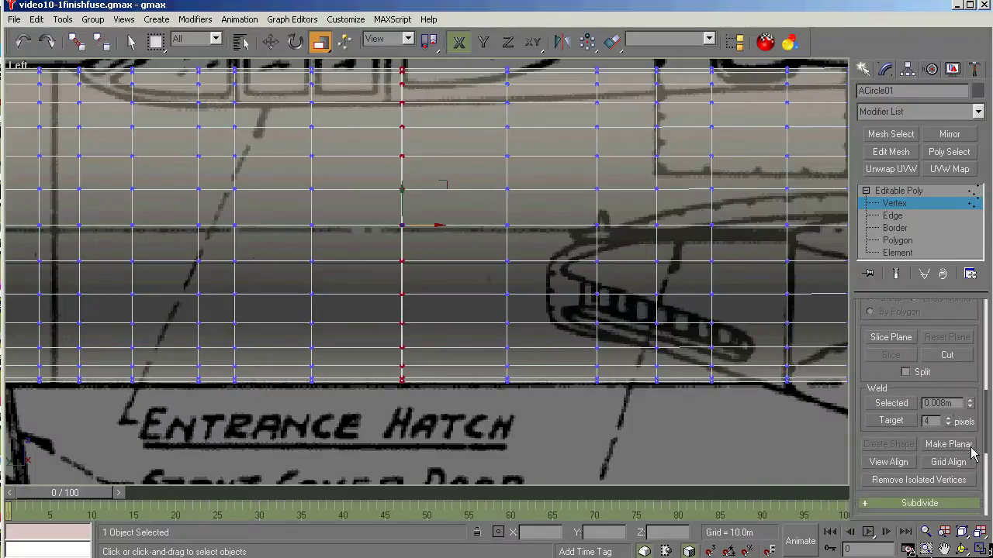
pyautogui.click(890, 403)
pyautogui.click(899, 405)
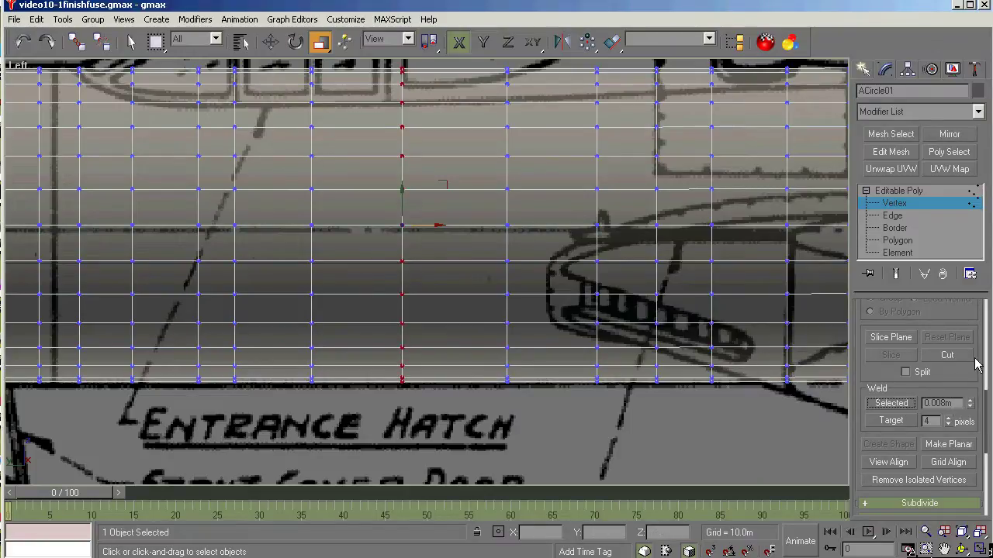
pyautogui.moveTo(987, 409); pyautogui.dragTo(988, 328)
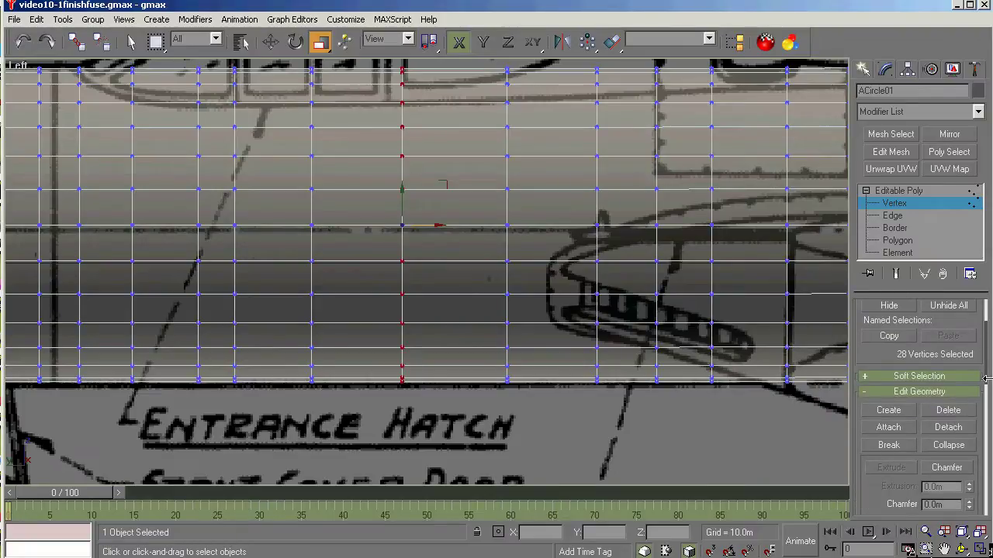
pyautogui.moveTo(986, 377); pyautogui.dragTo(981, 416)
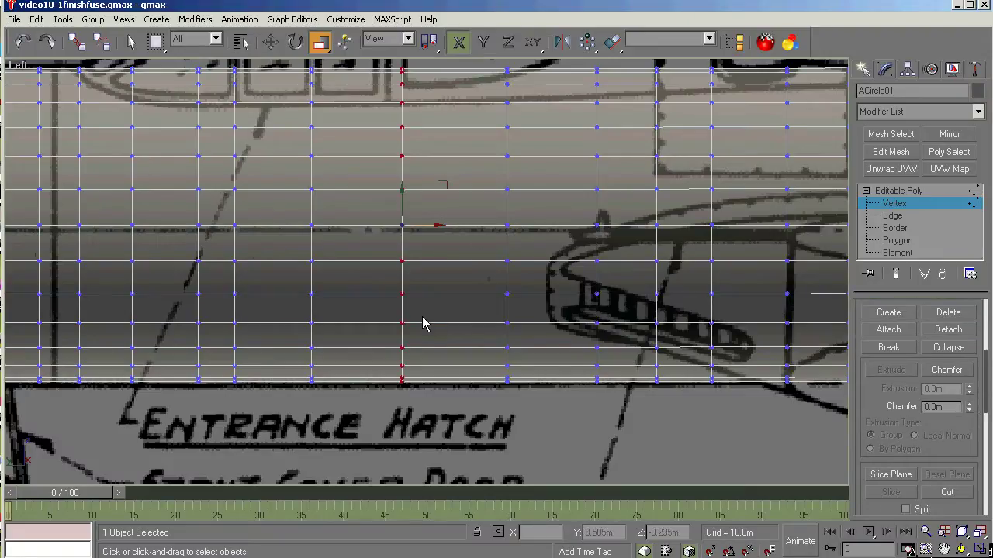
pyautogui.scroll(-2, 434, 446)
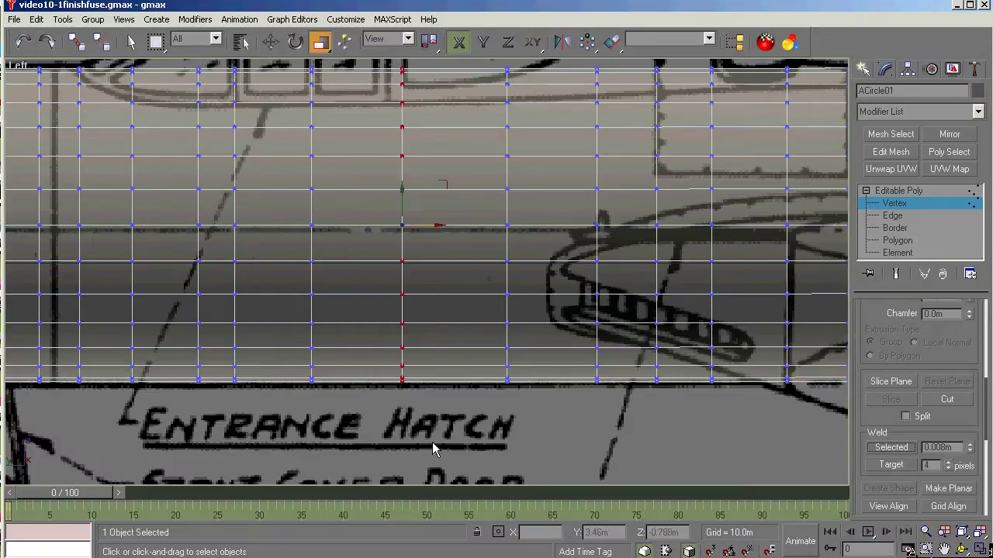
pyautogui.scroll(2, 753, 341)
pyautogui.click(888, 196)
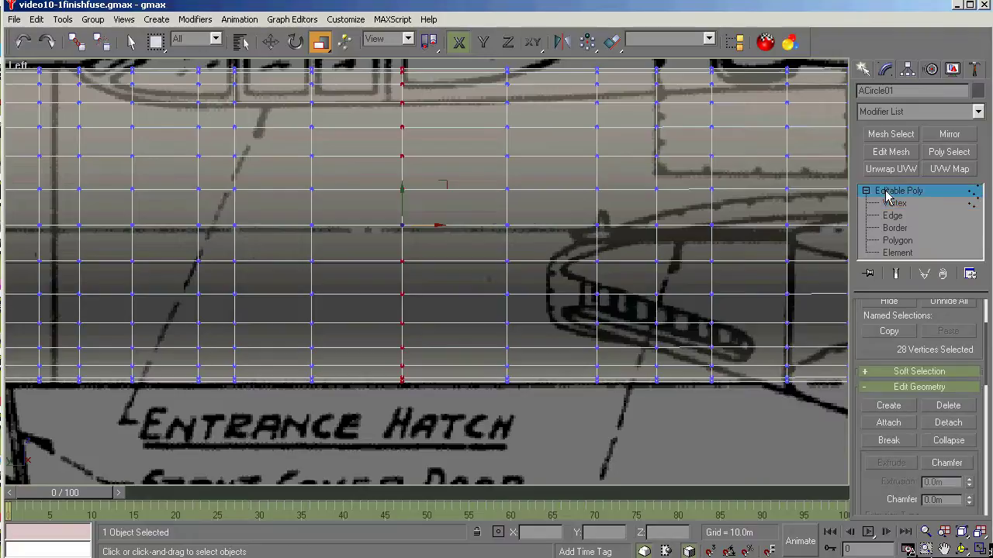
# Zoom out and pan to re-centre the whole fuselage in the view
pyautogui.click(926, 532)
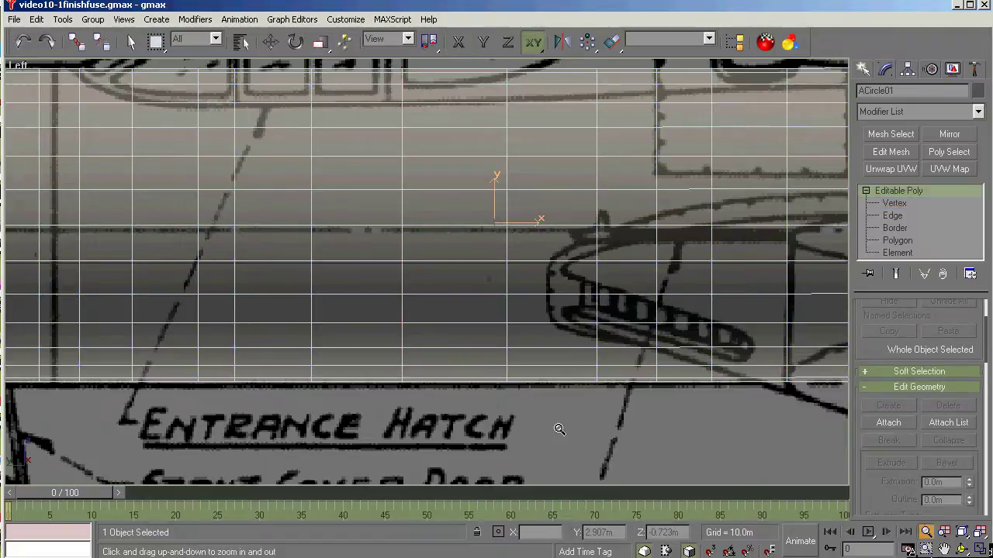
pyautogui.moveTo(392, 407); pyautogui.dragTo(398, 455)
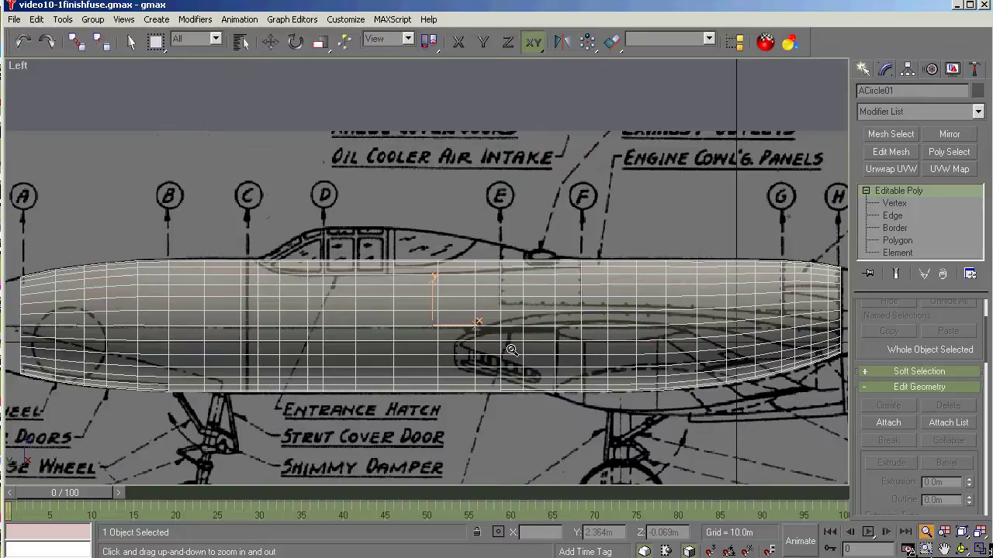
pyautogui.click(944, 548)
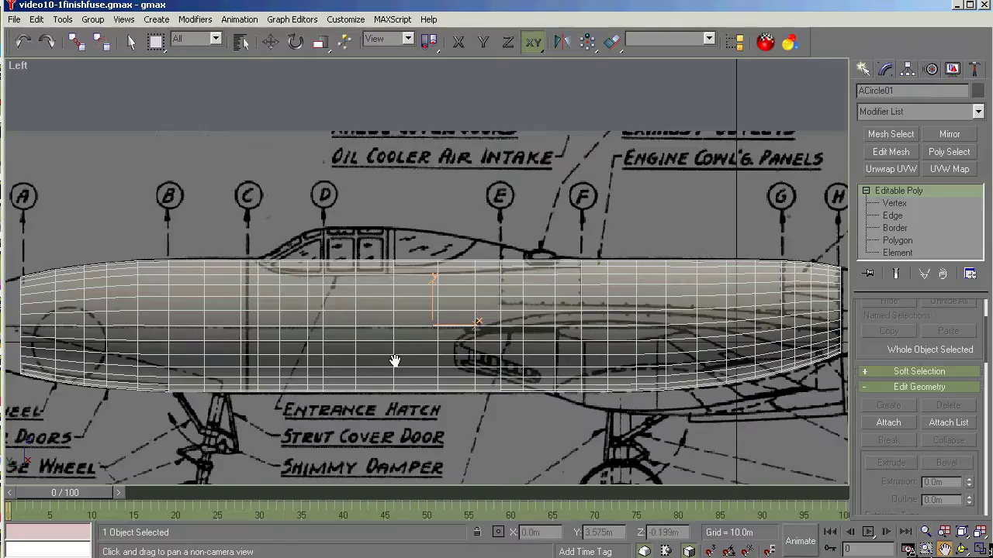
pyautogui.moveTo(394, 360); pyautogui.dragTo(546, 344)
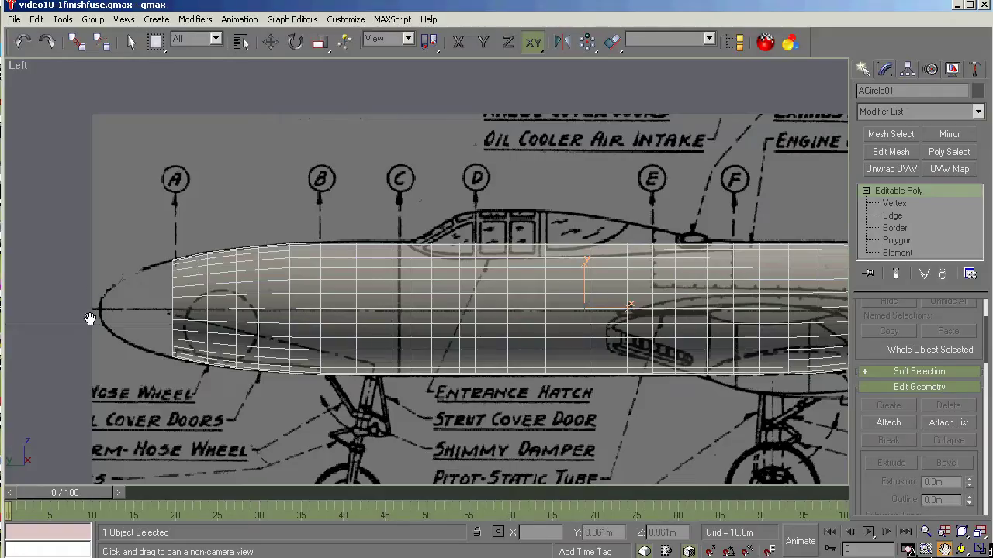
# At Polygon level, region-zoom on the nose and select only the flat front cap polygon
pyautogui.click(896, 240)
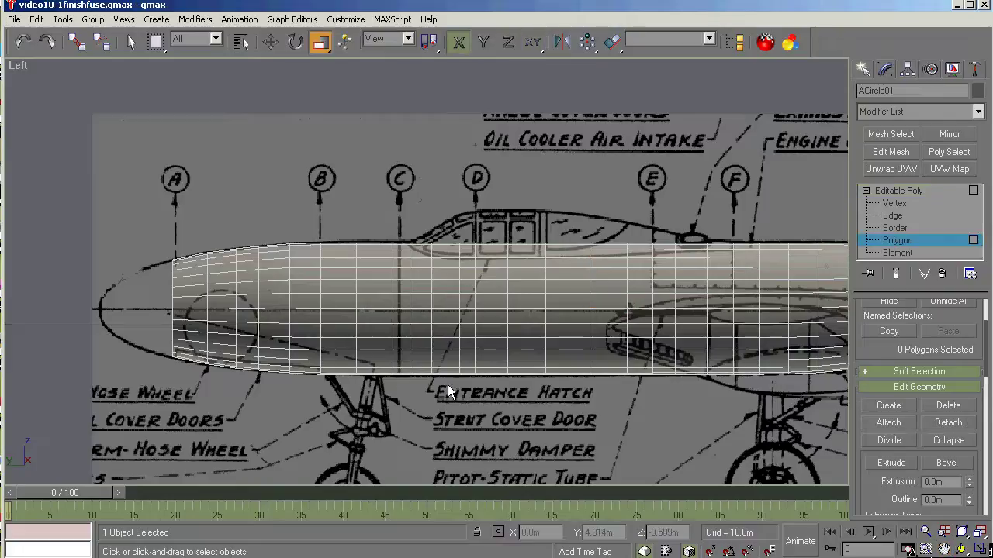
pyautogui.click(927, 550)
pyautogui.moveTo(214, 248); pyautogui.dragTo(74, 384)
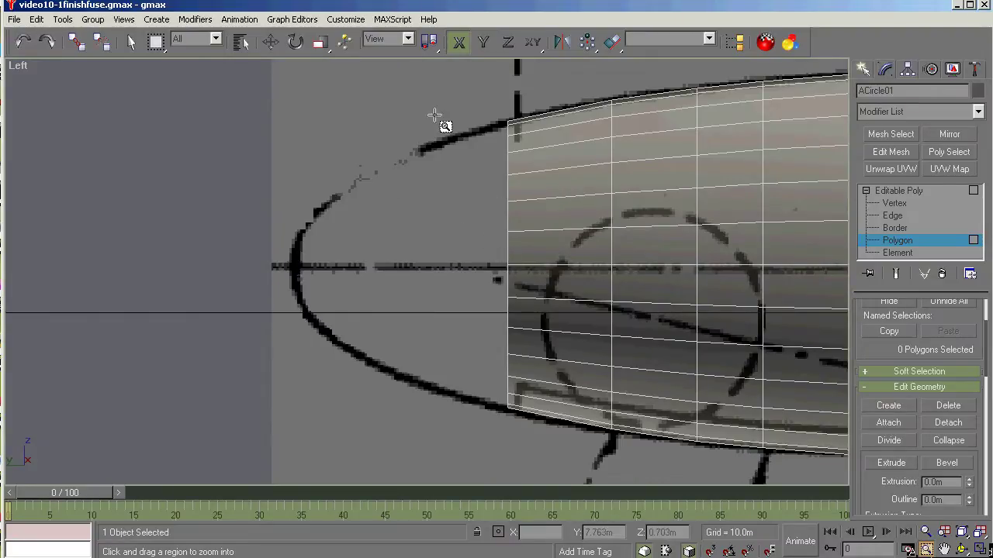
pyautogui.click(130, 43)
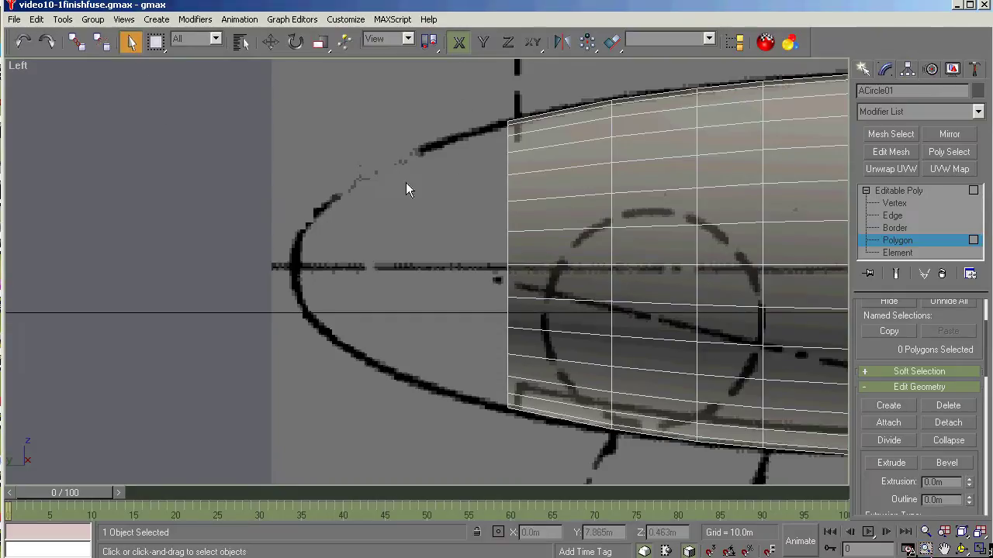
pyautogui.moveTo(478, 130); pyautogui.dragTo(540, 471)
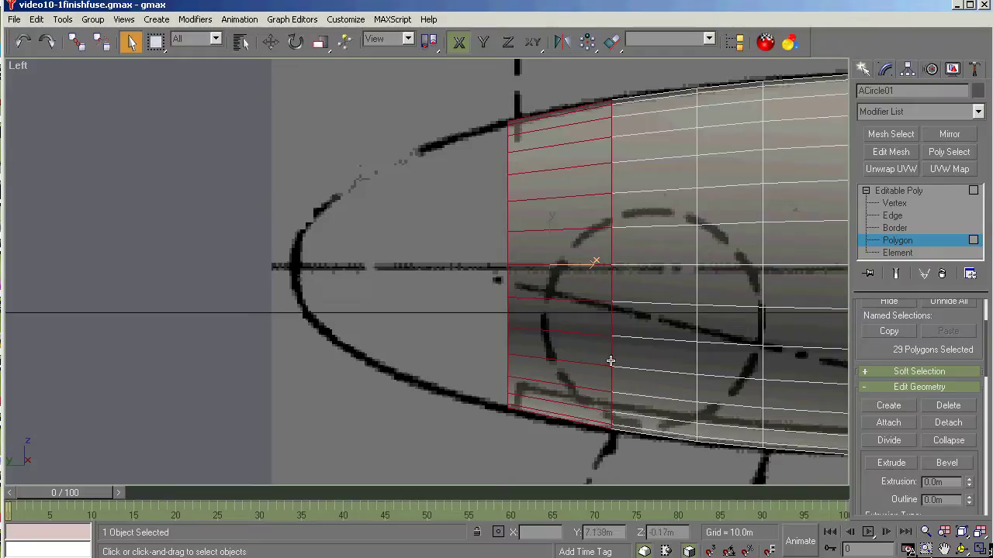
pyautogui.scroll(3, 981, 372)
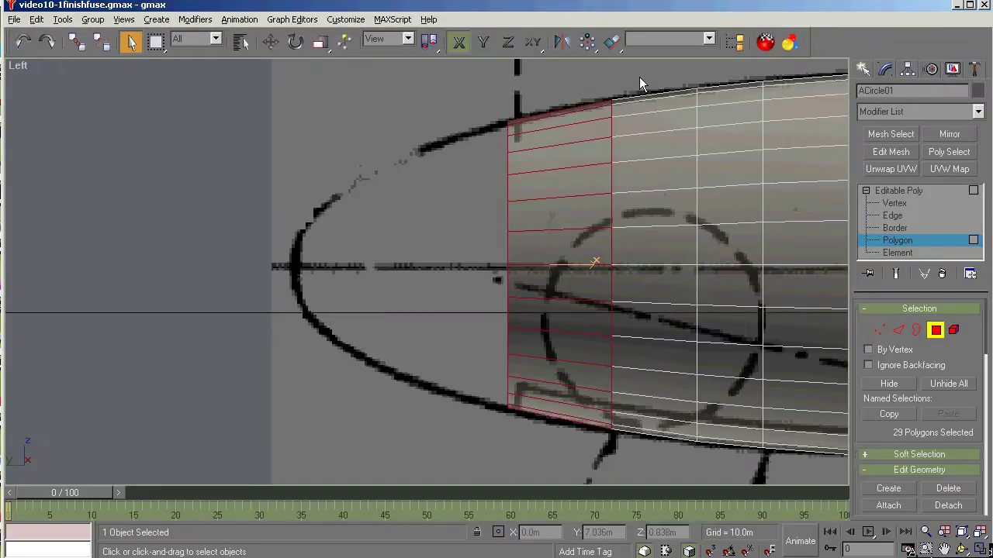
pyautogui.moveTo(642, 74); pyautogui.dragTo(520, 435)
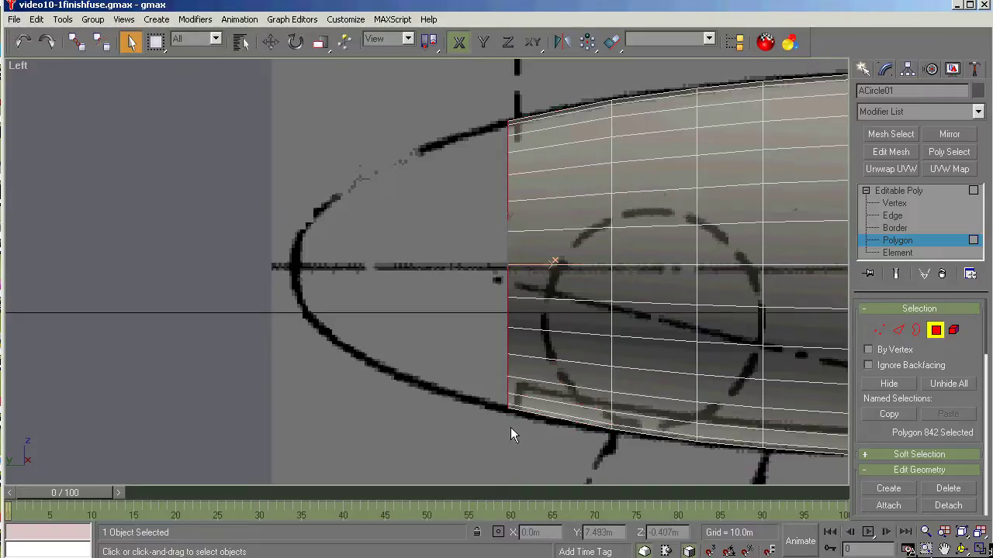
pyautogui.keyDown('alt'); pyautogui.moveTo(503, 363); pyautogui.dragTo(528, 339, button='middle'); pyautogui.keyUp('alt')
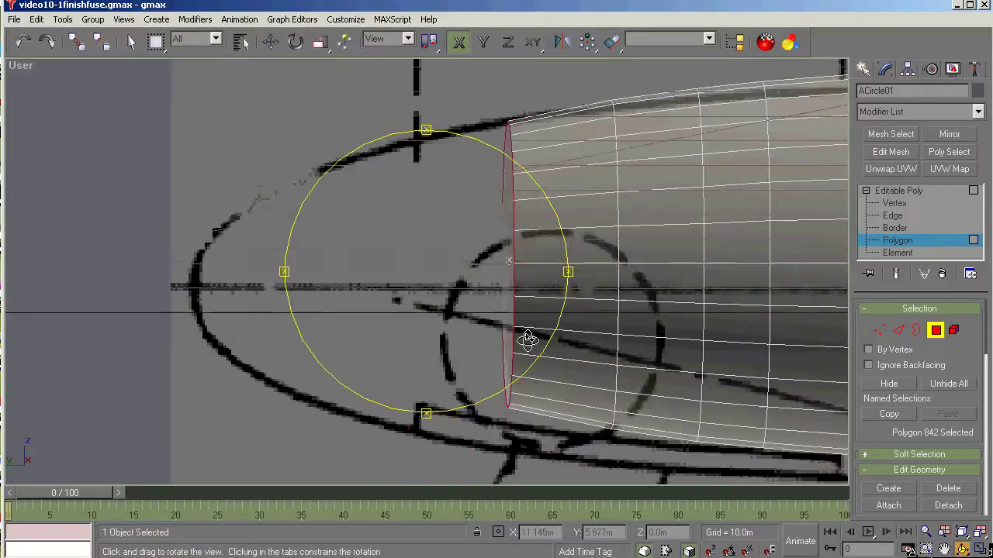
pyautogui.moveTo(528, 339); pyautogui.dragTo(528, 328)
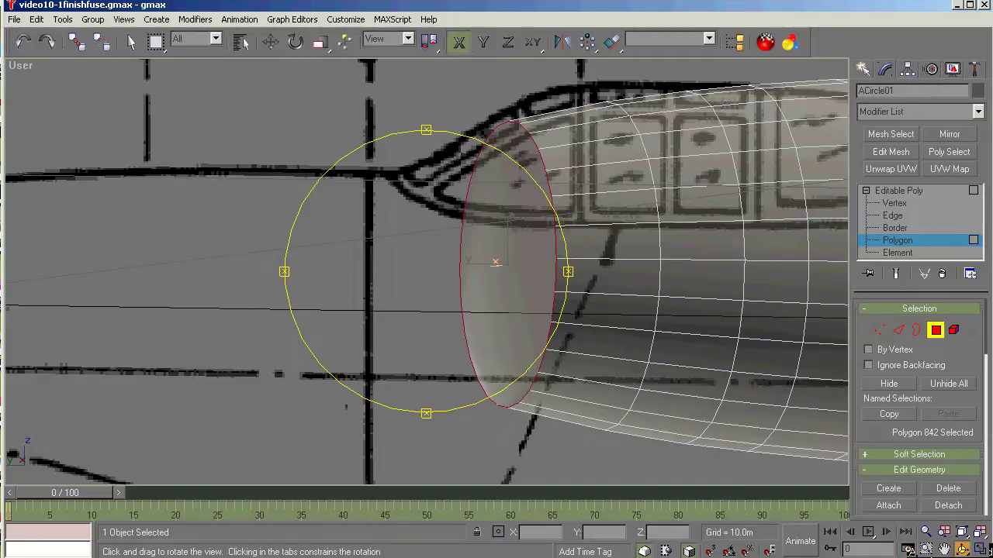
pyautogui.press('l')
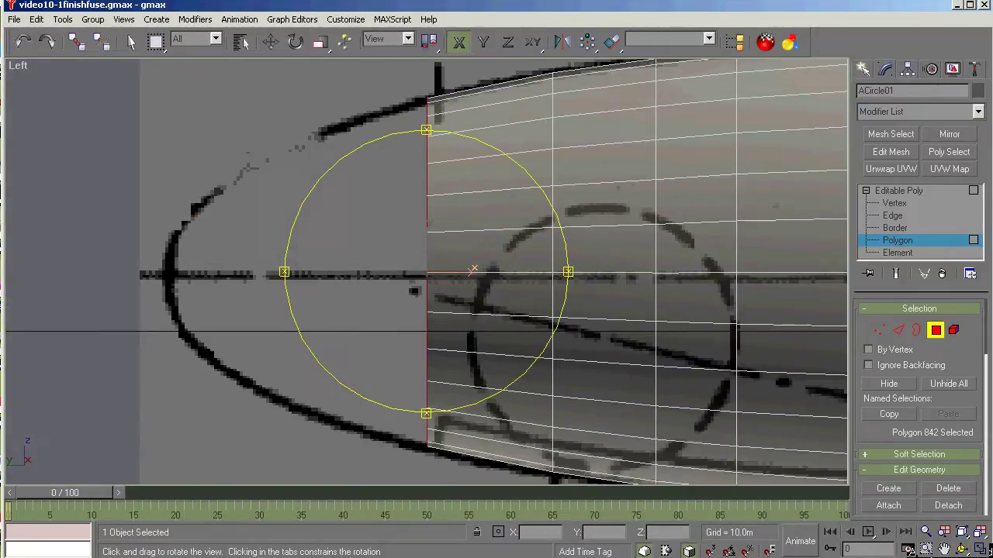
pyautogui.click(132, 43)
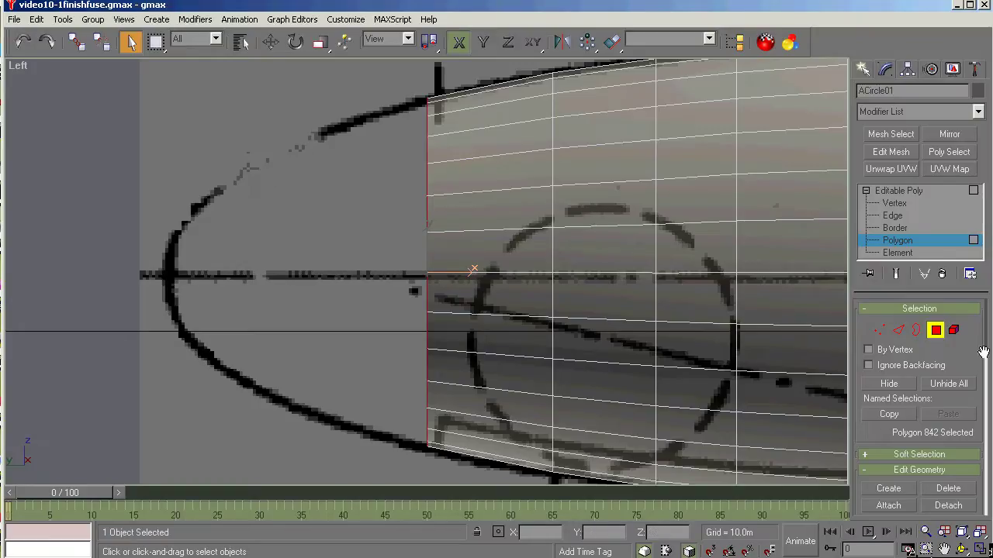
pyautogui.moveTo(984, 352); pyautogui.dragTo(982, 385)
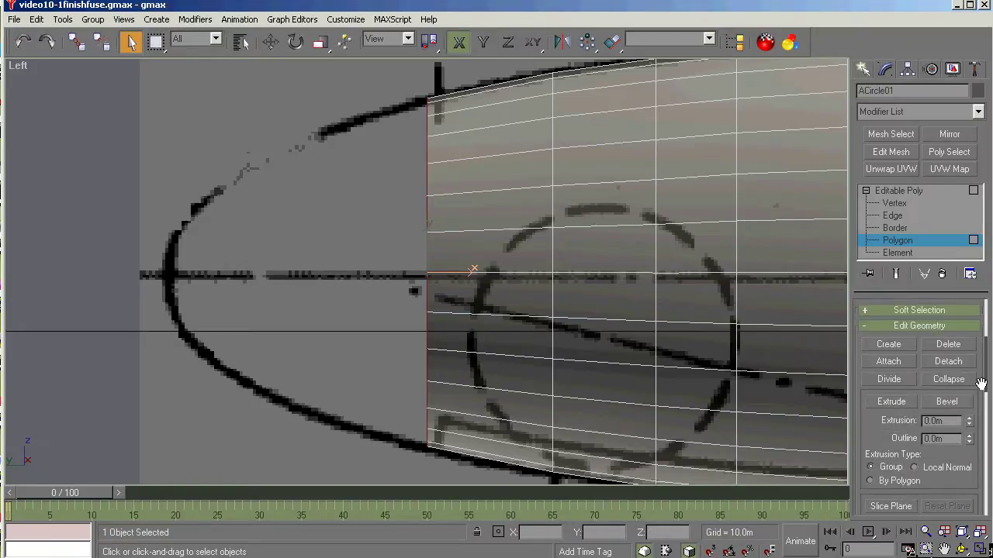
# Extrude the front cap forward in five short steps to the blueprint's nose tip, then turn Extrude off
pyautogui.click(890, 402)
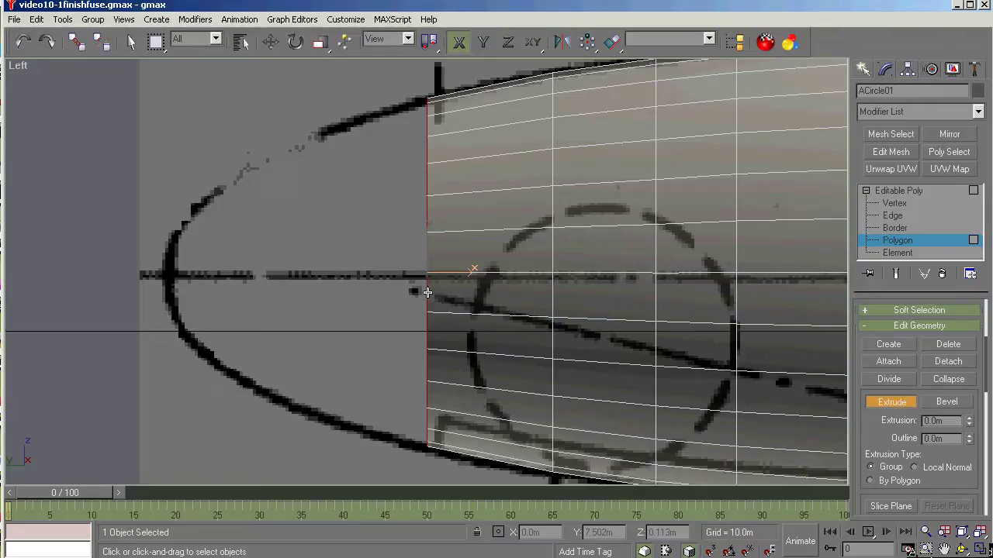
pyautogui.moveTo(428, 293); pyautogui.dragTo(443, 217)
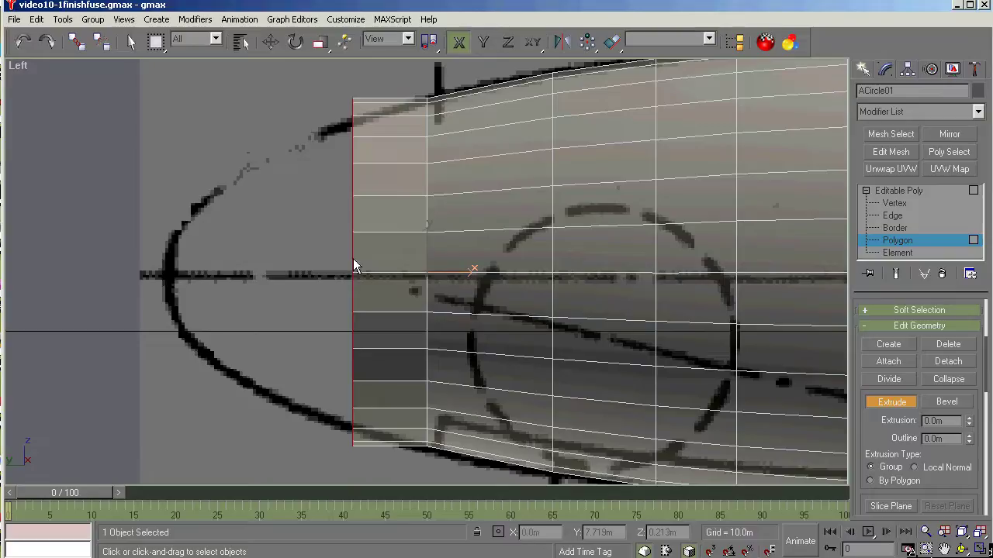
pyautogui.moveTo(361, 247); pyautogui.dragTo(370, 192)
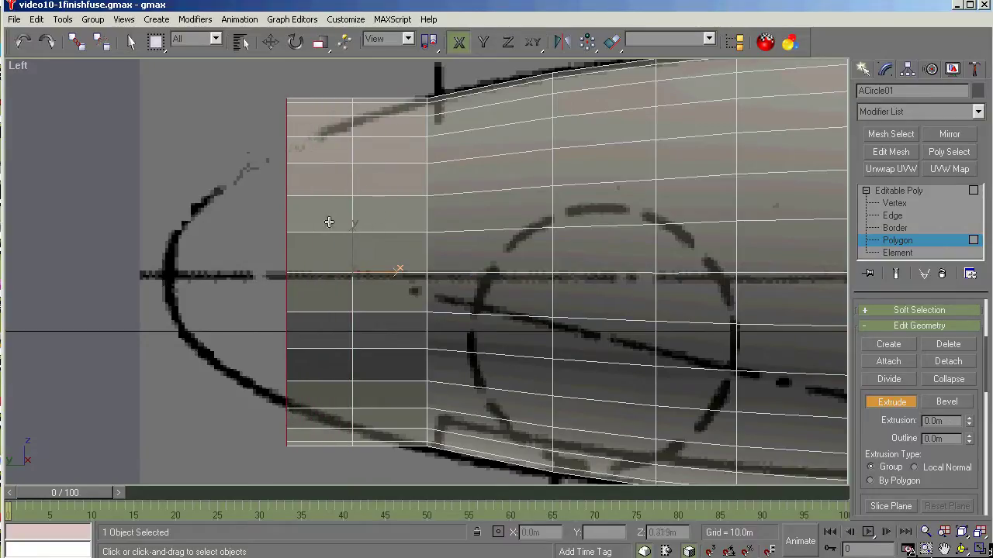
pyautogui.moveTo(287, 252); pyautogui.dragTo(291, 211)
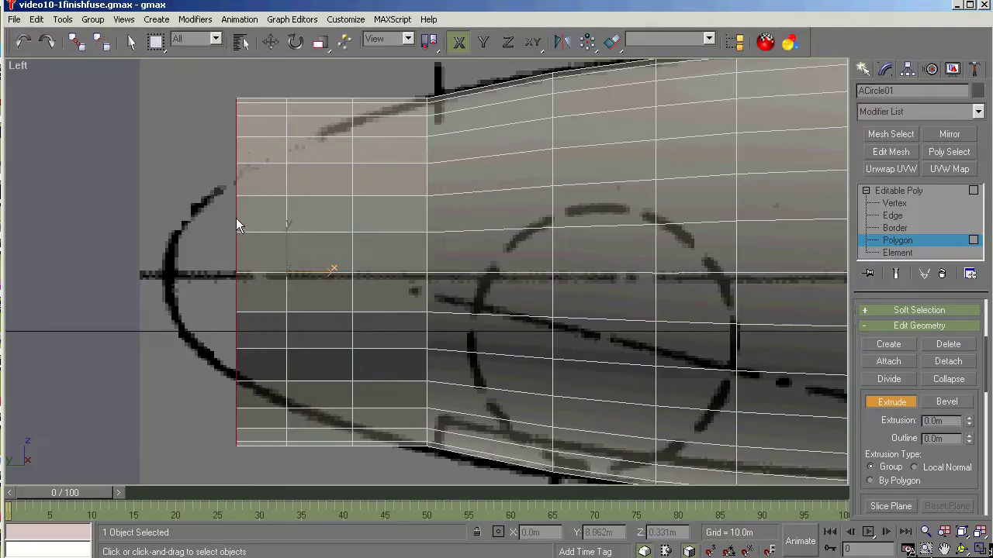
pyautogui.moveTo(236, 214); pyautogui.dragTo(266, 169)
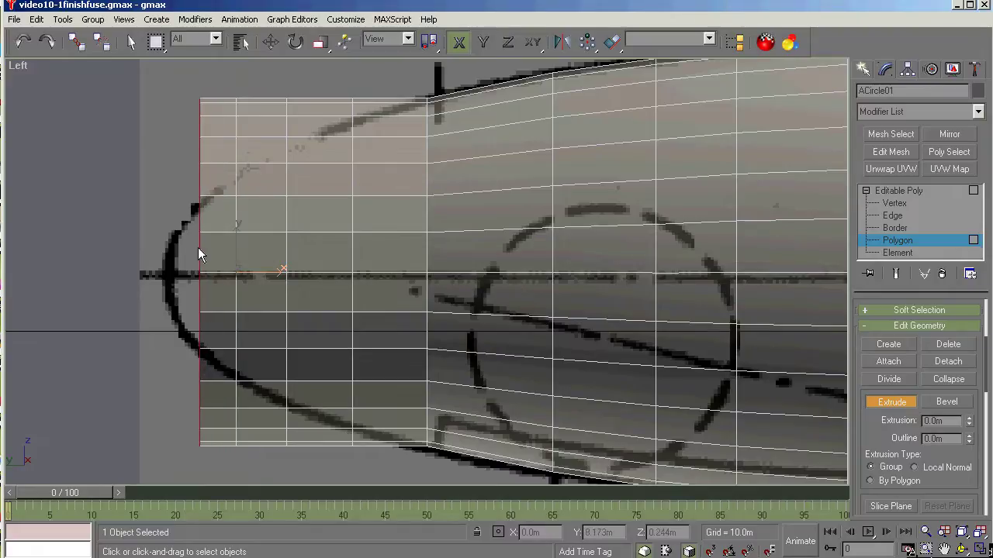
pyautogui.moveTo(200, 246)
pyautogui.mouseDown()
pyautogui.moveTo(206, 227)
pyautogui.moveTo(181, 260)
pyautogui.moveTo(199, 231)
pyautogui.moveTo(189, 240)
pyautogui.mouseUp()
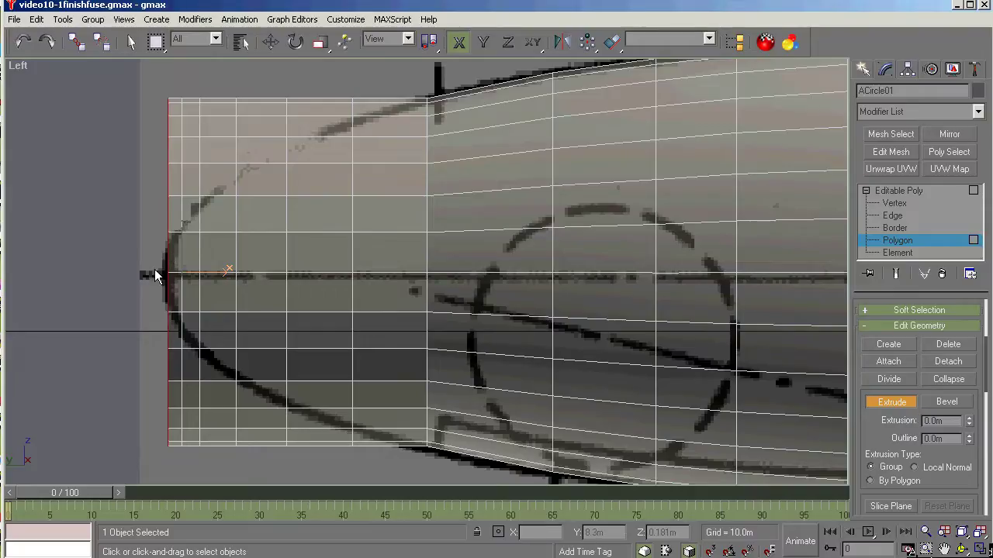
pyautogui.click(892, 403)
# At Vertex level, uniformly shrink the old cap's vertex ring along Y only
pyautogui.click(895, 203)
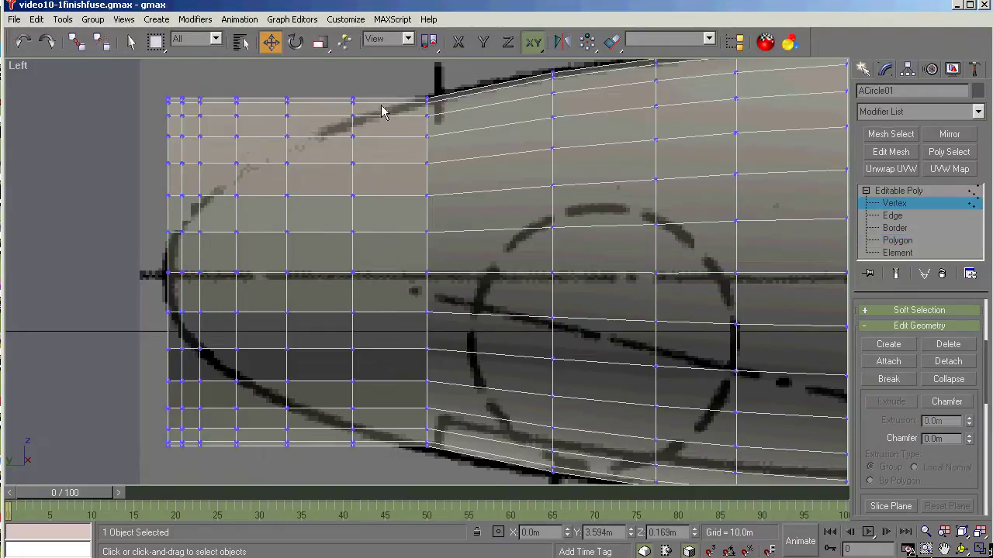
pyautogui.moveTo(390, 90); pyautogui.dragTo(336, 458)
pyautogui.moveTo(321, 42); pyautogui.dragTo(325, 67)
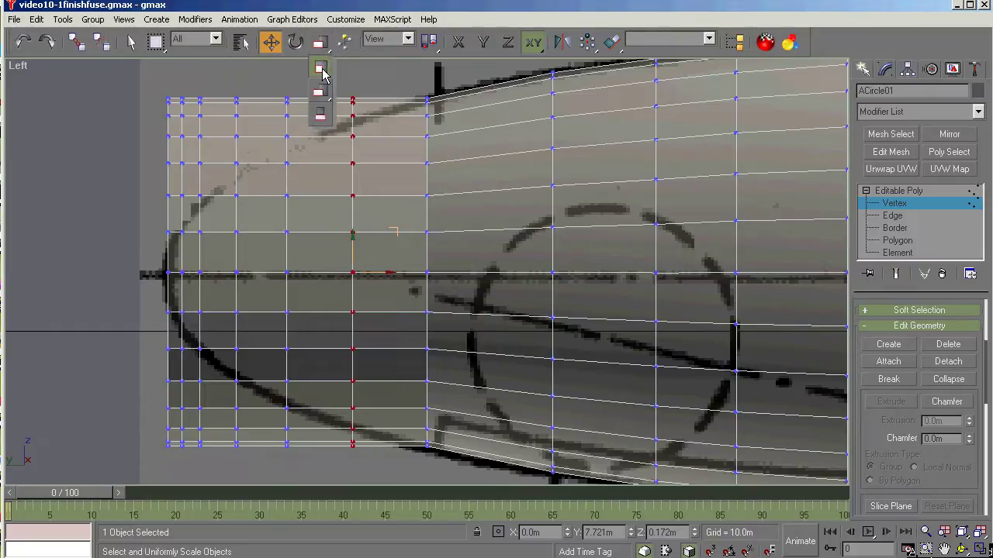
pyautogui.moveTo(325, 71); pyautogui.dragTo(323, 70)
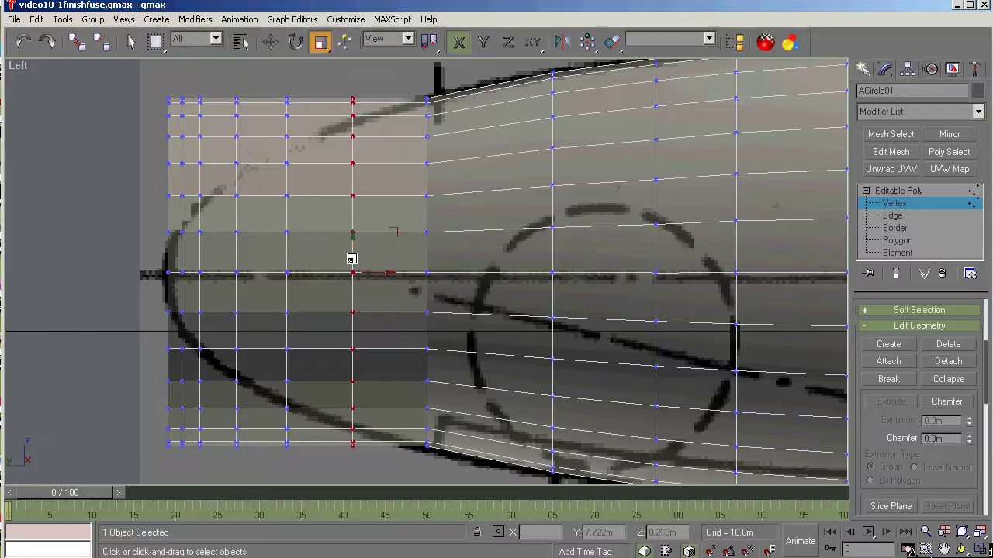
pyautogui.press('F6')
pyautogui.moveTo(351, 257); pyautogui.dragTo(348, 269)
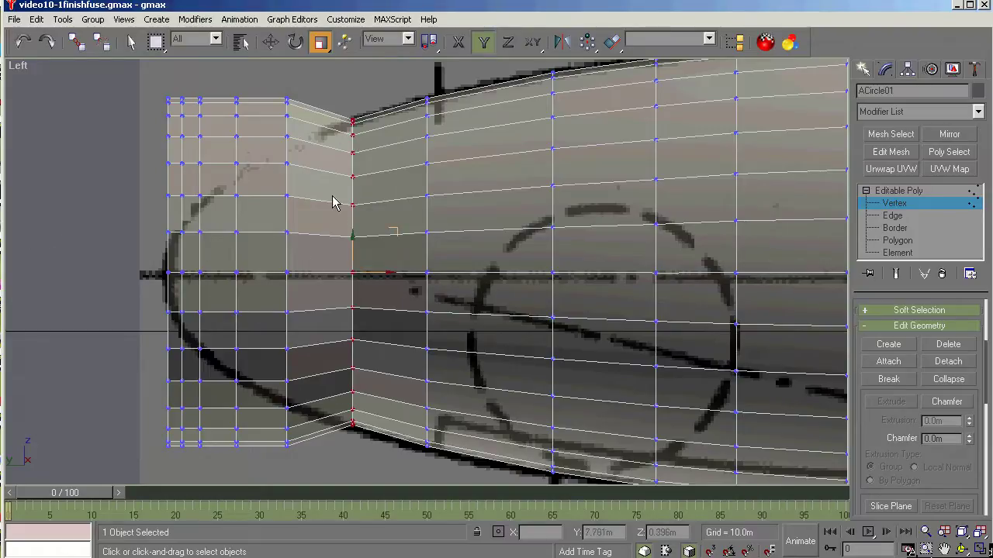
# Shrink each successive ring toward the nose progressively smaller, starting at 71 percent, then select the tip ring
pyautogui.moveTo(301, 76); pyautogui.dragTo(277, 485)
pyautogui.moveTo(286, 256); pyautogui.dragTo(287, 293)
pyautogui.moveTo(251, 81); pyautogui.dragTo(229, 482)
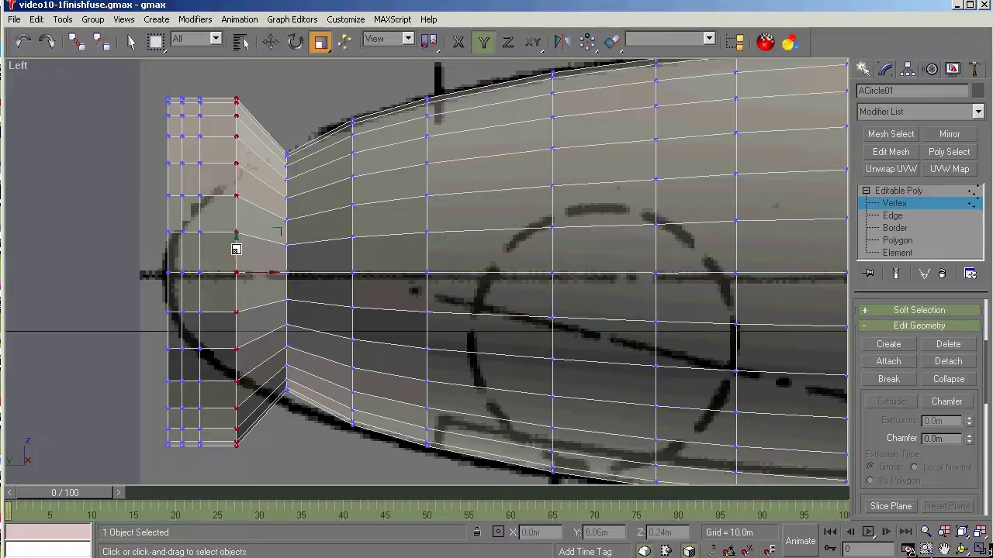
pyautogui.moveTo(236, 248); pyautogui.dragTo(240, 321)
pyautogui.moveTo(213, 87); pyautogui.dragTo(199, 462)
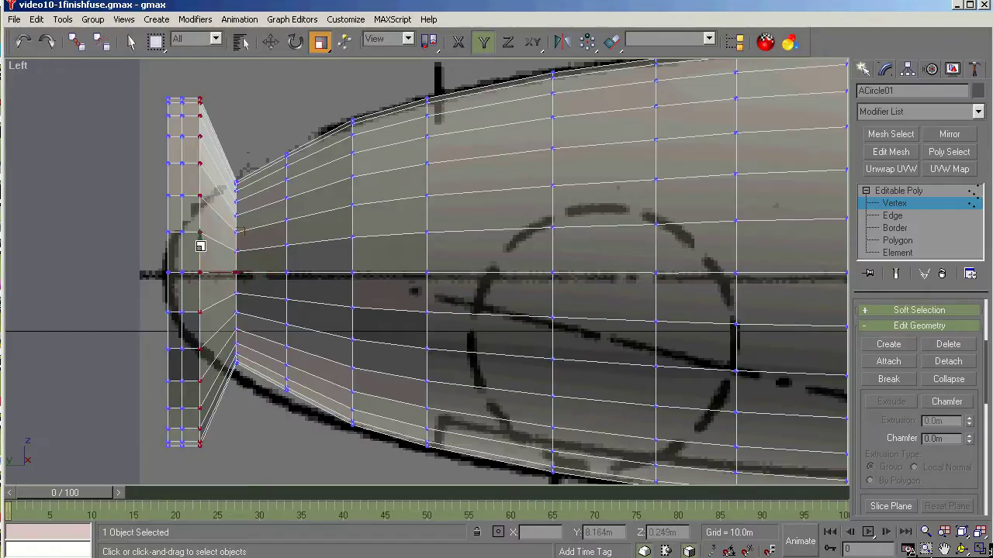
pyautogui.moveTo(199, 242); pyautogui.dragTo(202, 368)
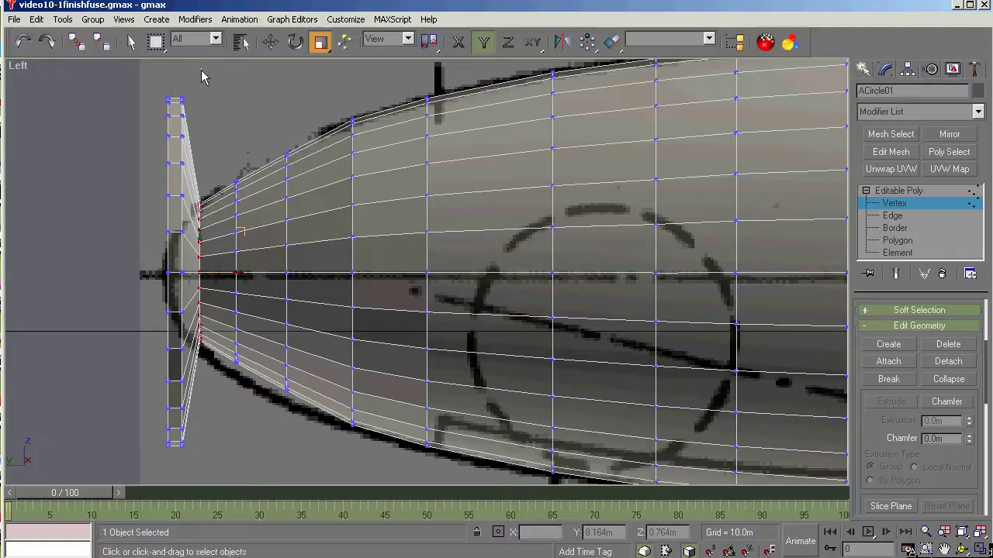
pyautogui.moveTo(201, 68); pyautogui.dragTo(175, 503)
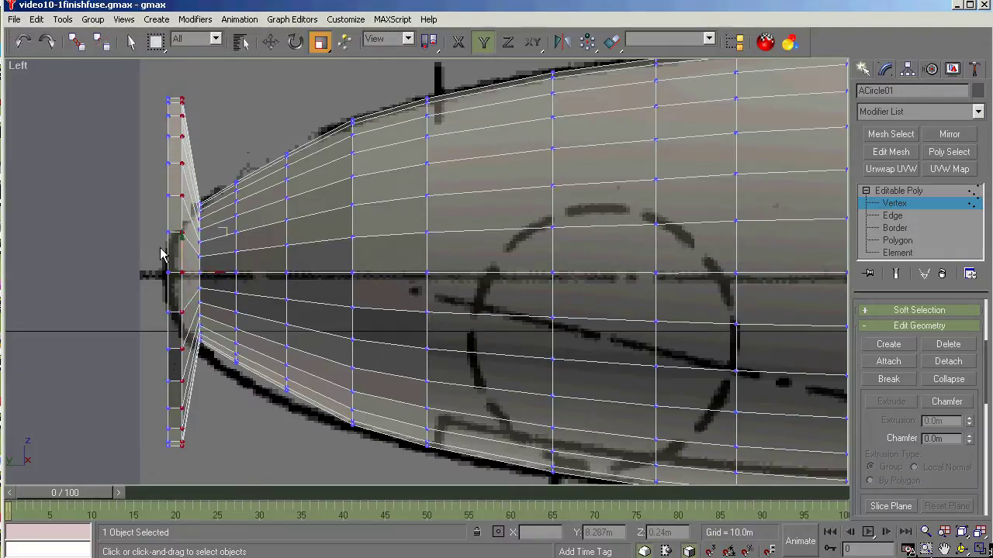
pyautogui.moveTo(178, 252); pyautogui.dragTo(182, 420)
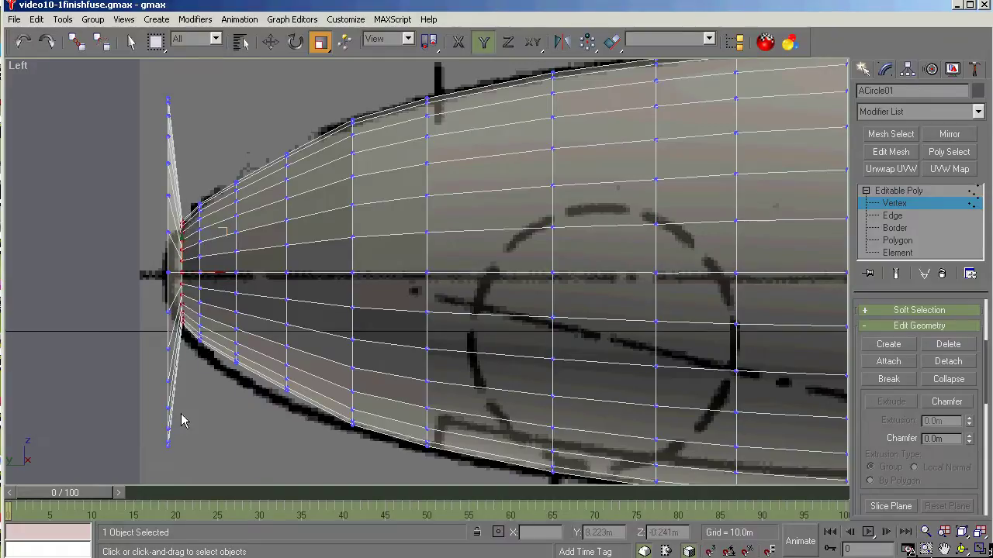
pyautogui.moveTo(132, 75); pyautogui.dragTo(175, 490)
# Squeeze the tip ring to 21 percent and slightly enlarge two rings behind it to smooth the taper
pyautogui.moveTo(173, 384); pyautogui.dragTo(165, 555)
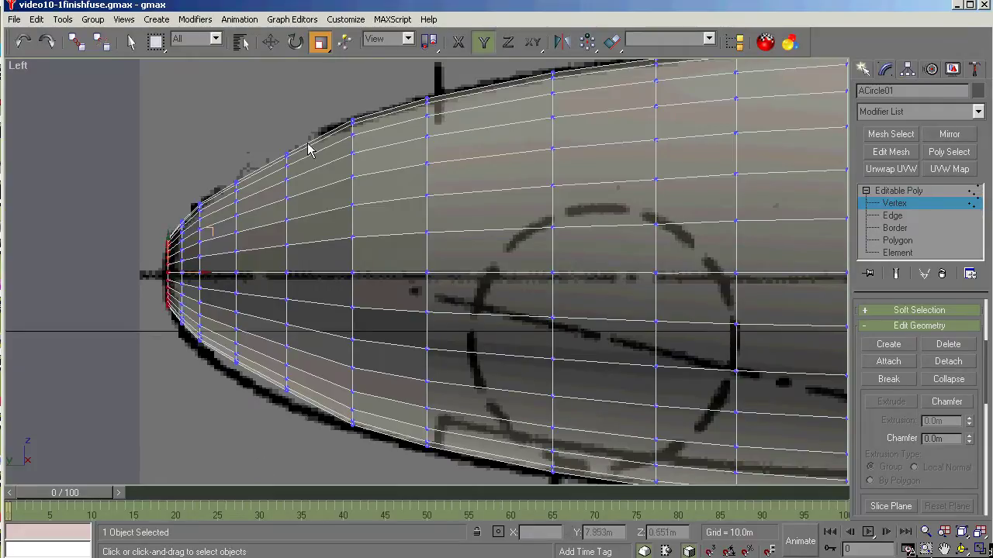
pyautogui.moveTo(322, 121); pyautogui.dragTo(270, 504)
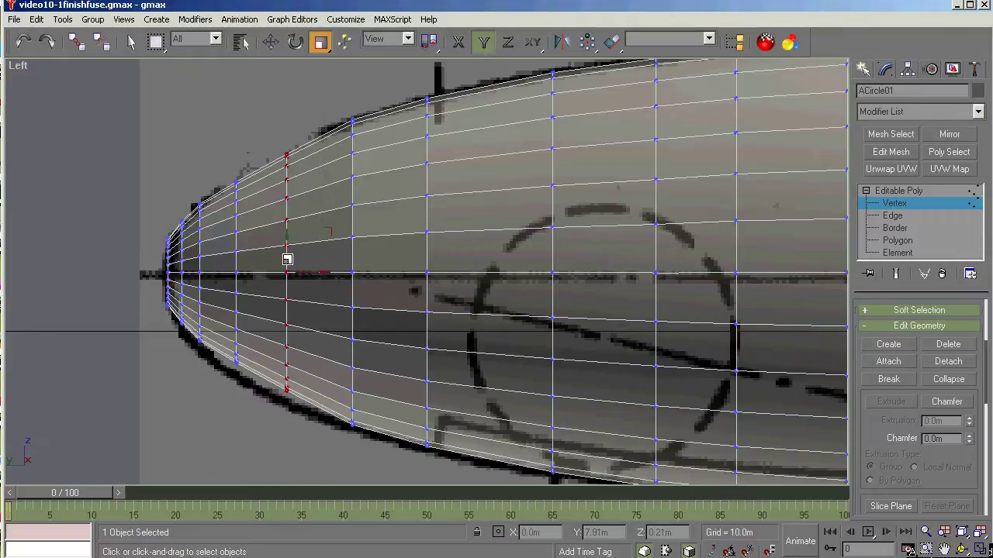
pyautogui.moveTo(287, 258); pyautogui.dragTo(288, 259)
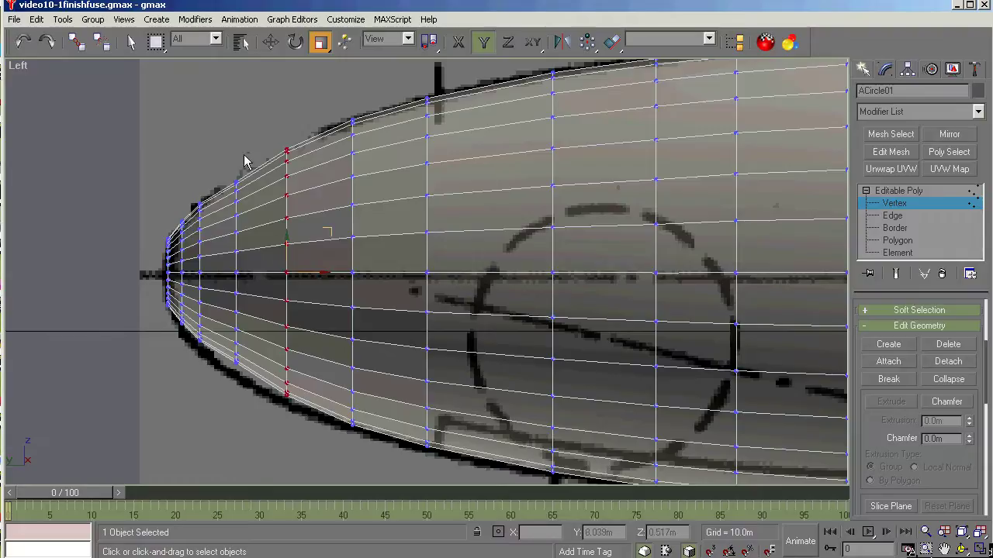
pyautogui.moveTo(236, 360); pyautogui.dragTo(227, 400)
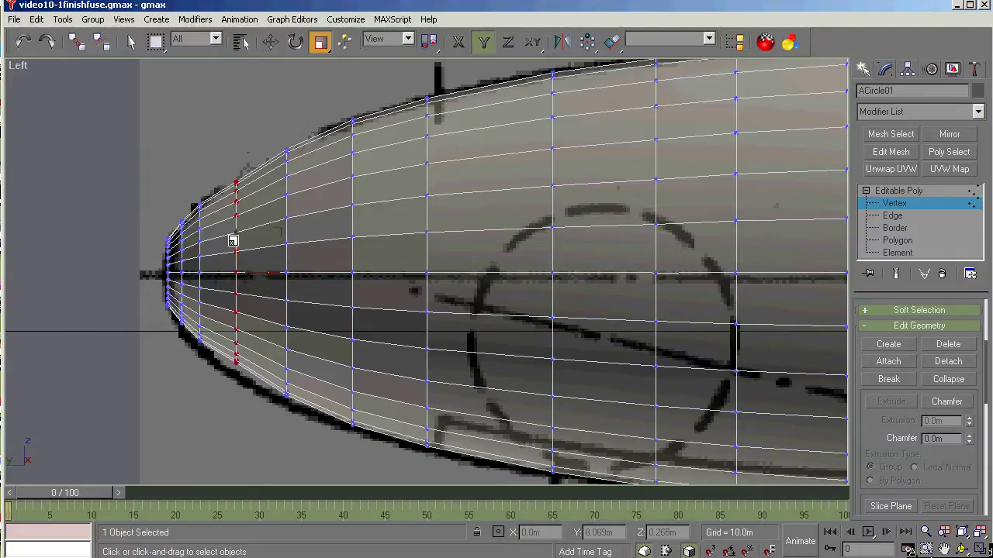
pyautogui.moveTo(234, 241); pyautogui.dragTo(235, 238)
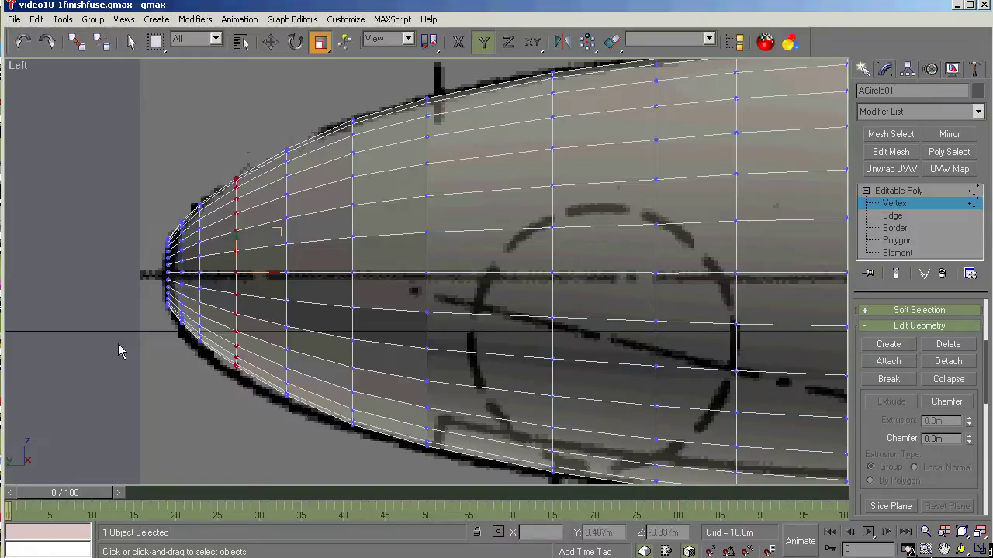
# From an angled view, extrude the nose polygon slightly outward and scale it down to a small point
pyautogui.click(892, 241)
pyautogui.press('w')
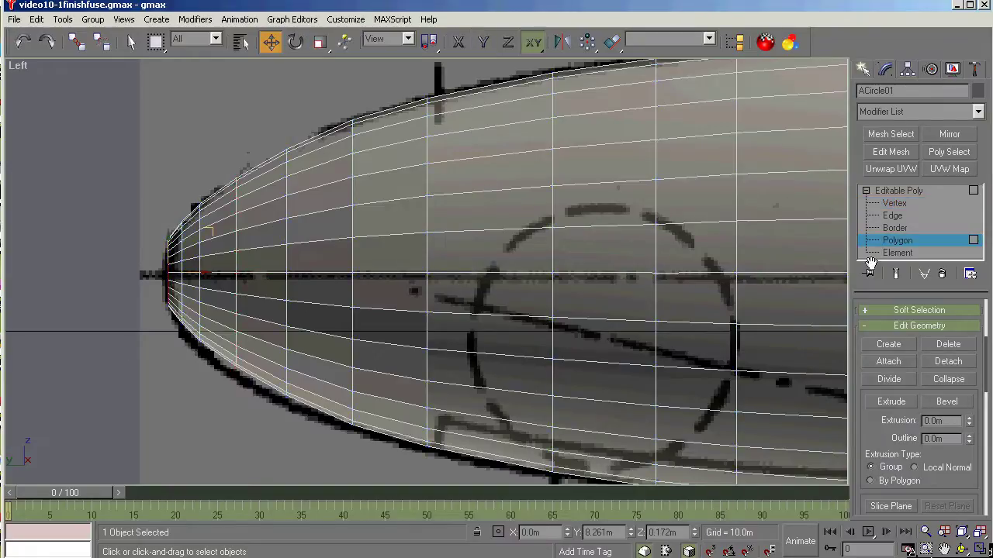
pyautogui.click(962, 549)
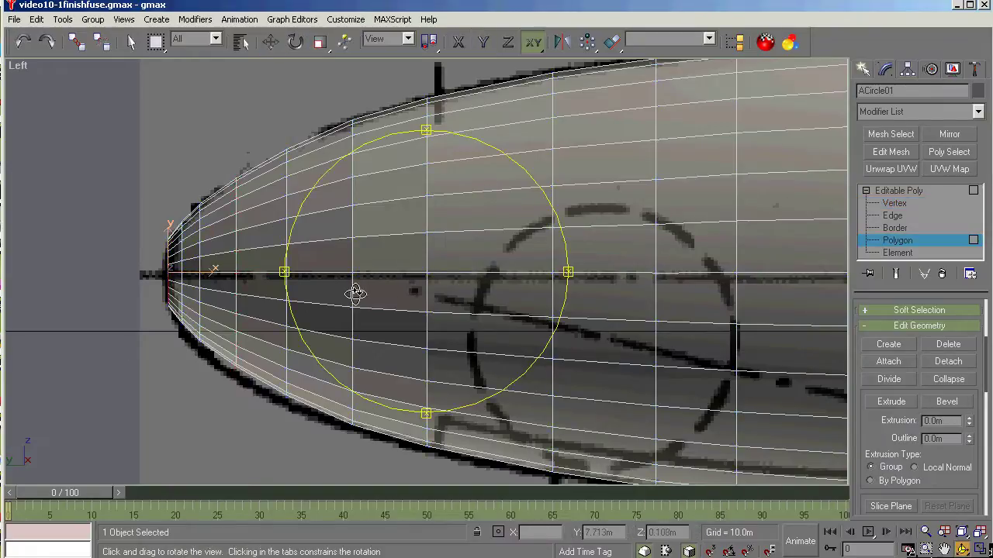
pyautogui.moveTo(354, 293); pyautogui.dragTo(362, 295)
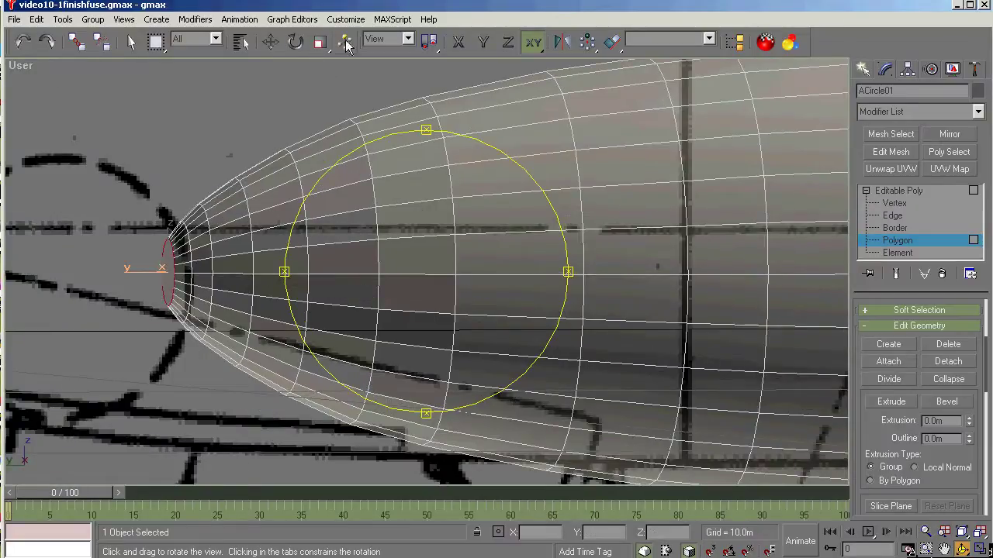
pyautogui.click(890, 402)
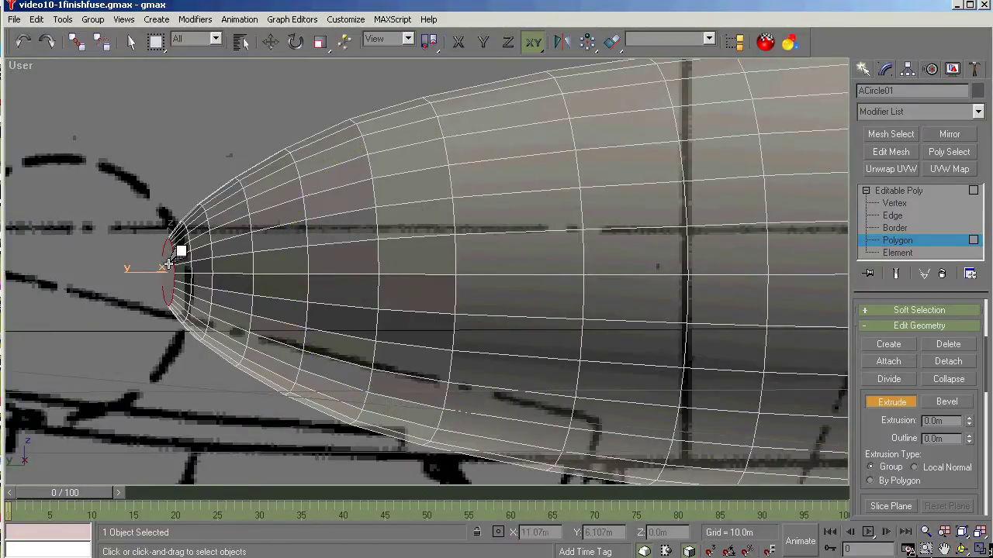
pyautogui.moveTo(168, 265); pyautogui.dragTo(169, 261)
pyautogui.click(318, 42)
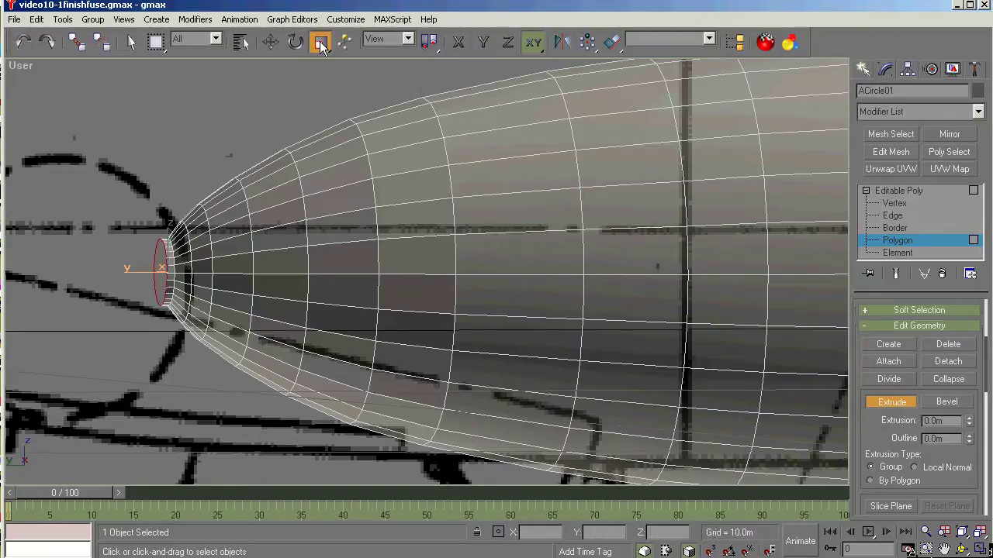
pyautogui.moveTo(159, 257); pyautogui.dragTo(155, 374)
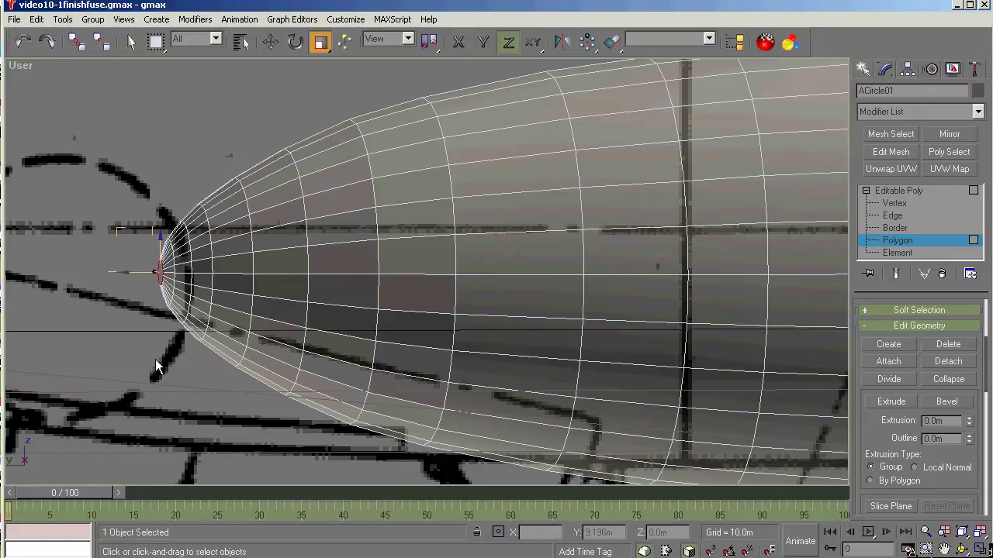
# Select all of ACircle01's polygons, apply Auto Smooth, and return to the Editable Poly object level
pyautogui.click(890, 193)
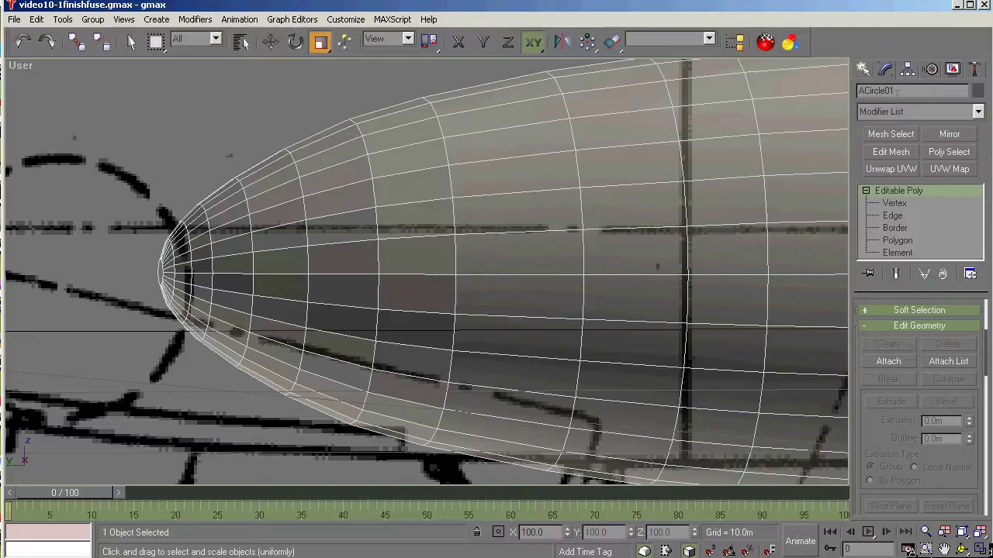
pyautogui.click(898, 241)
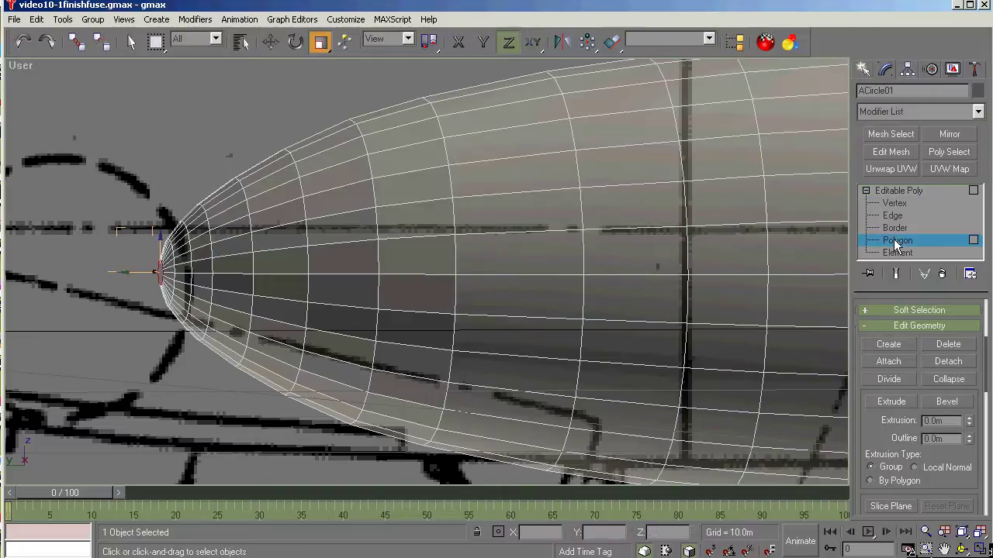
pyautogui.click(36, 20)
pyautogui.click(70, 136)
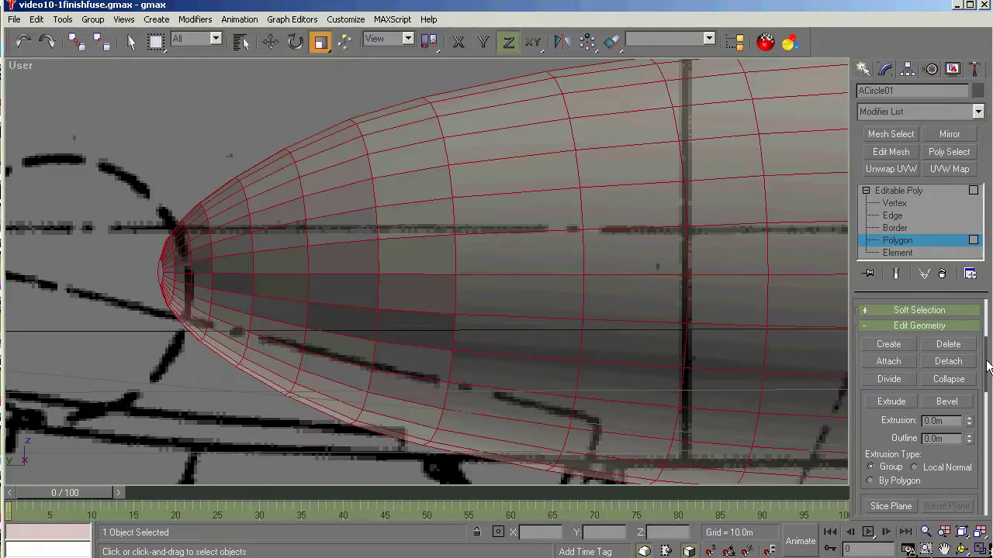
pyautogui.moveTo(989, 368); pyautogui.dragTo(989, 492)
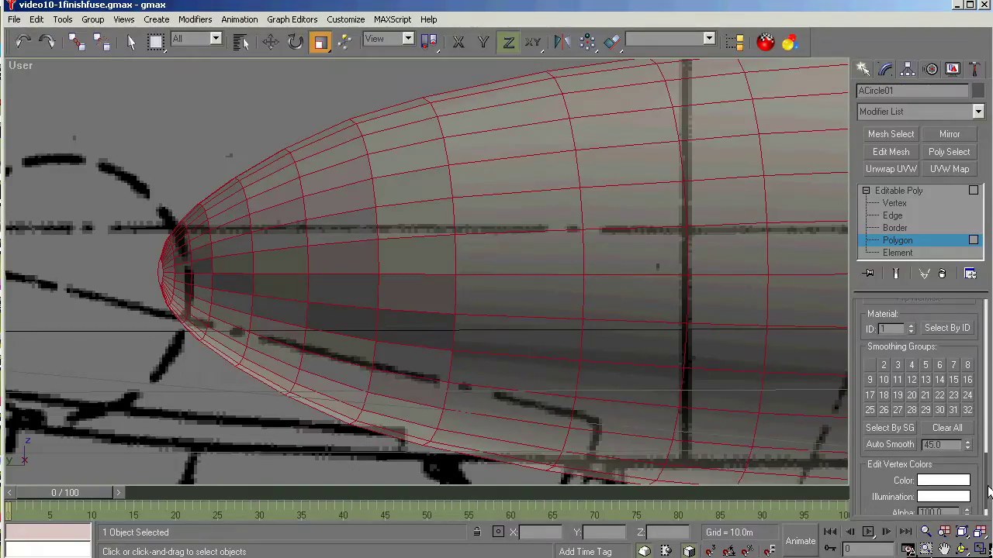
pyautogui.click(909, 443)
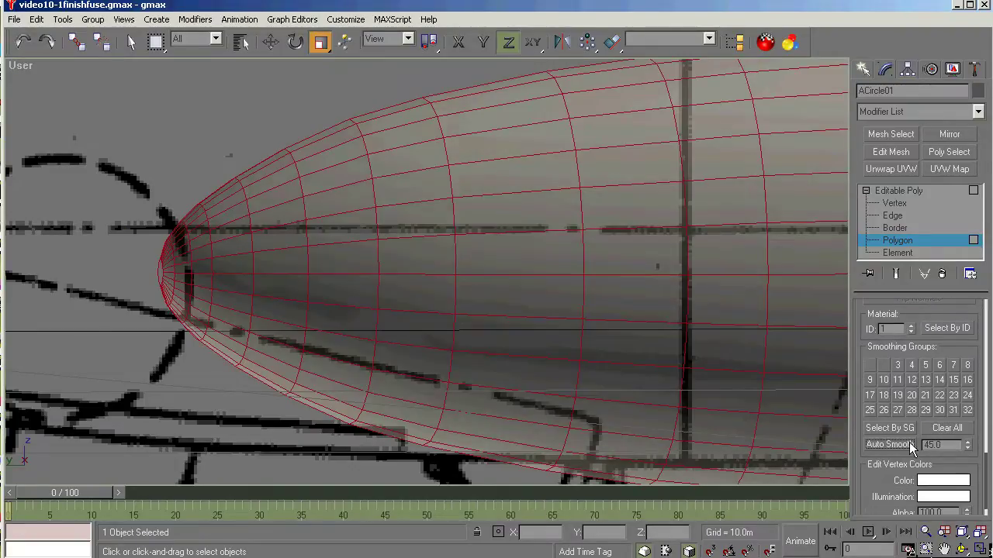
pyautogui.click(894, 192)
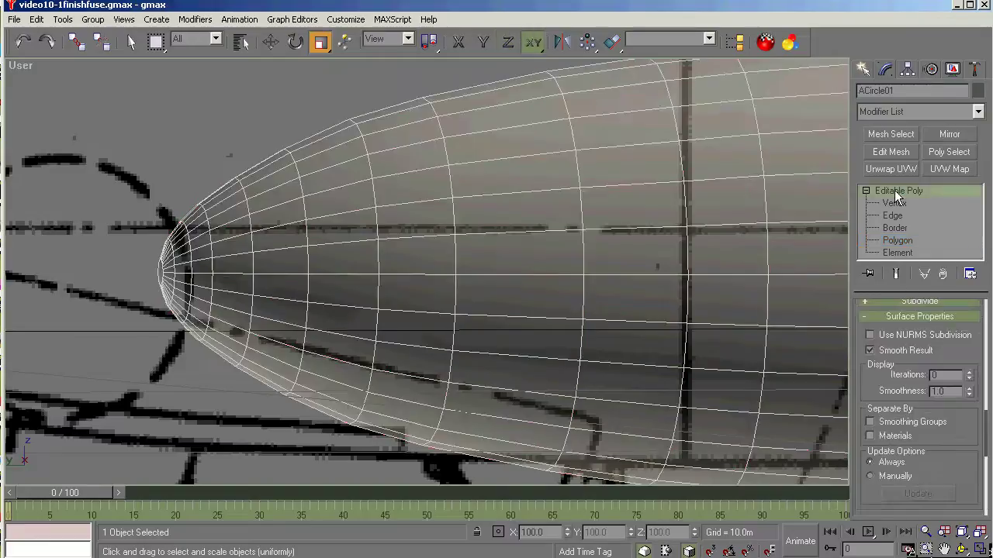
# Deselect the fuselage, zoom extents and orbit to inspect it, then return to a zoomed-in Left view
pyautogui.click(215, 127)
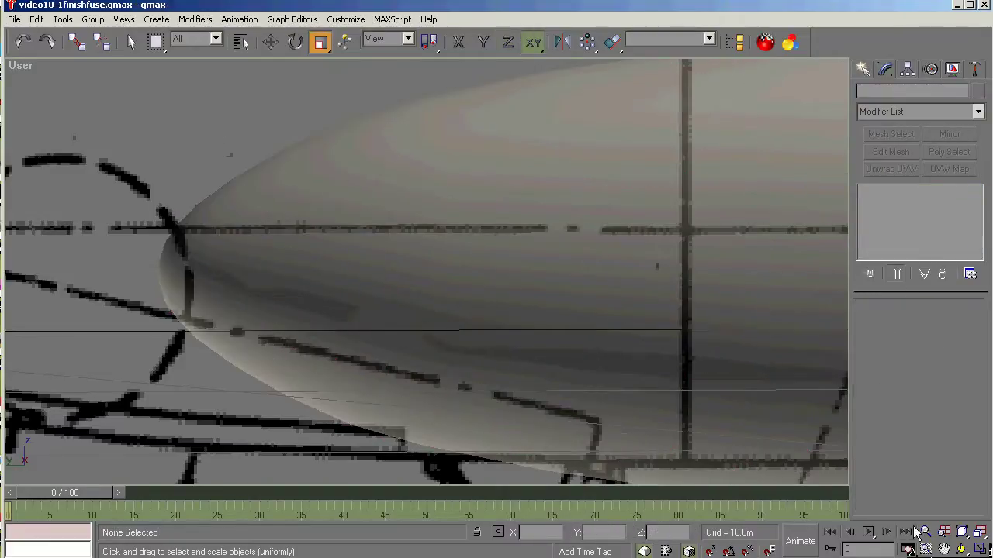
pyautogui.click(962, 532)
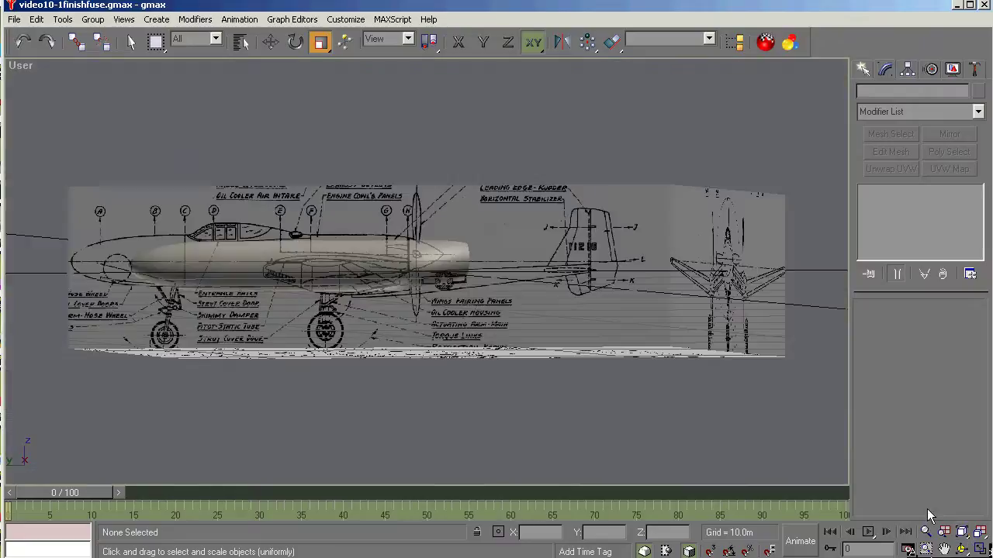
pyautogui.click(961, 549)
pyautogui.moveTo(456, 311); pyautogui.dragTo(306, 328)
pyautogui.scroll(5, 307, 328)
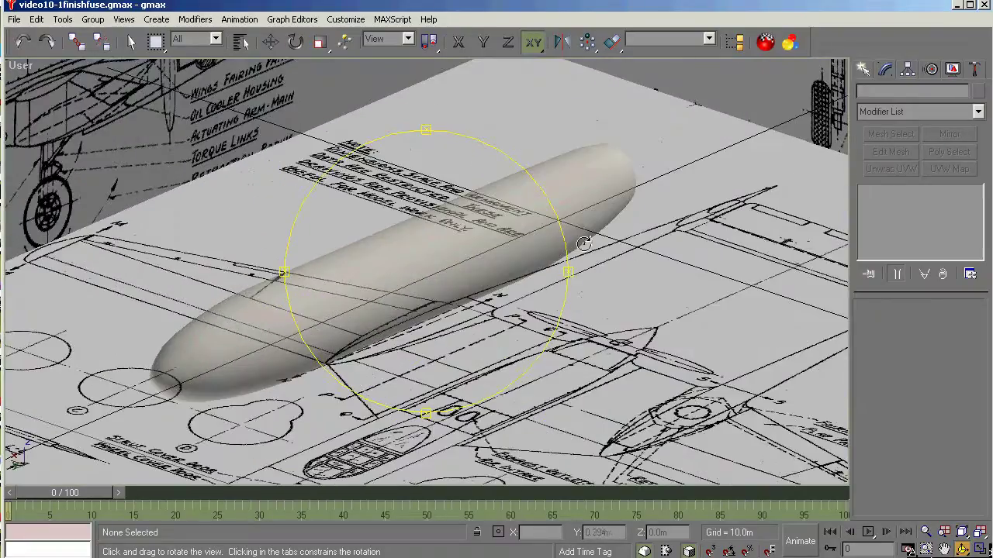
pyautogui.moveTo(442, 315); pyautogui.dragTo(357, 297)
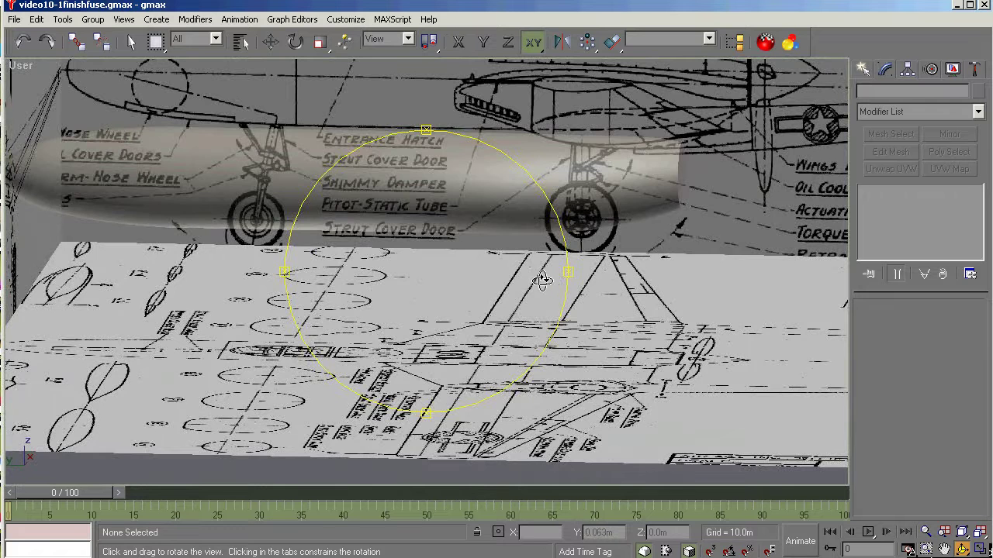
pyautogui.press('l')
pyautogui.scroll(6, 512, 259)
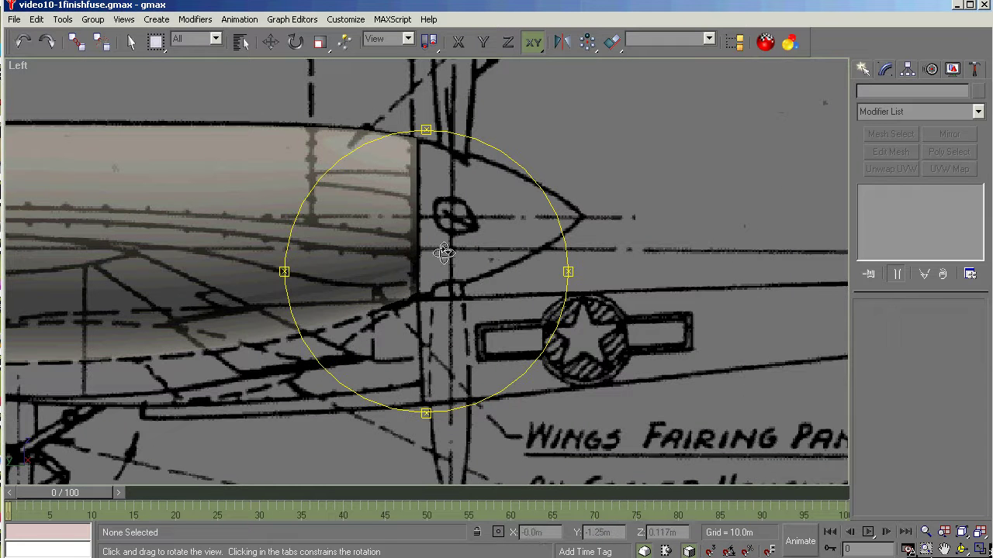
# Reselect the fuselage, box-select its flat front cap polygon, and activate Extrude
pyautogui.press('r')
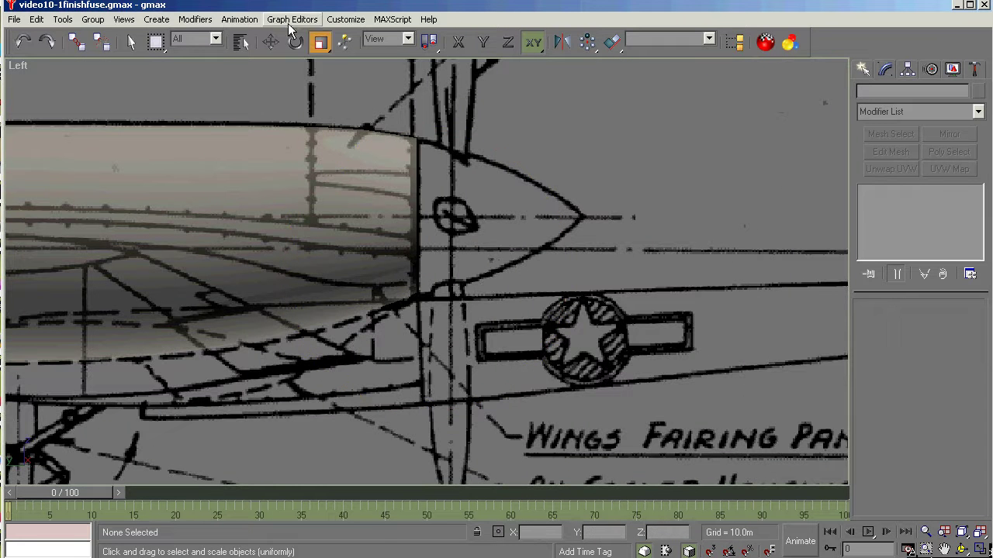
pyautogui.click(131, 42)
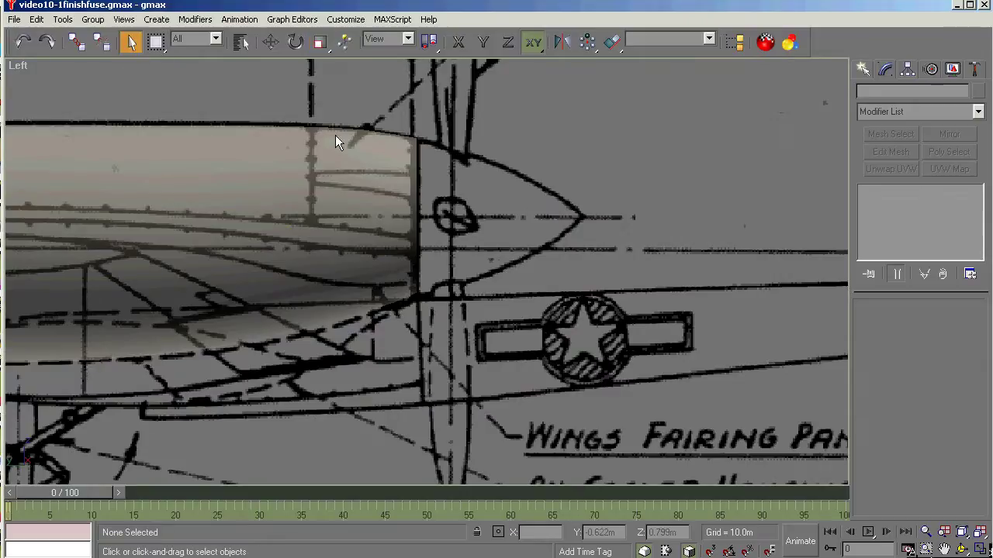
pyautogui.click(371, 159)
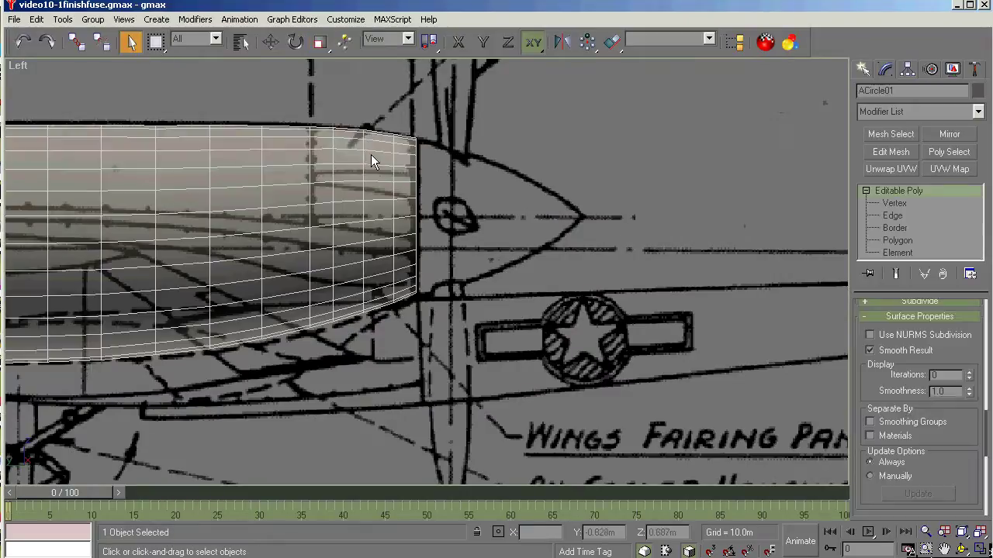
pyautogui.click(898, 241)
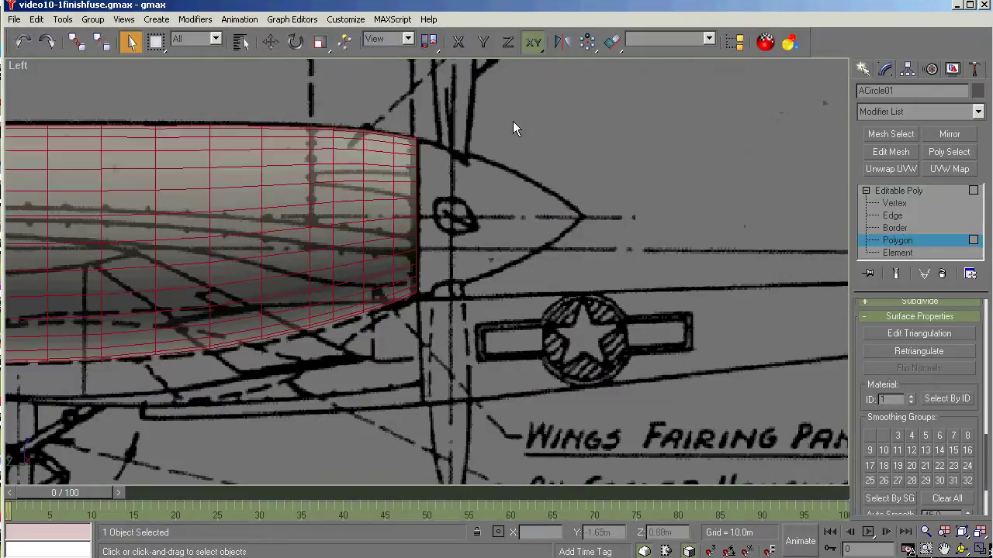
pyautogui.click(508, 119)
pyautogui.moveTo(503, 107); pyautogui.dragTo(409, 331)
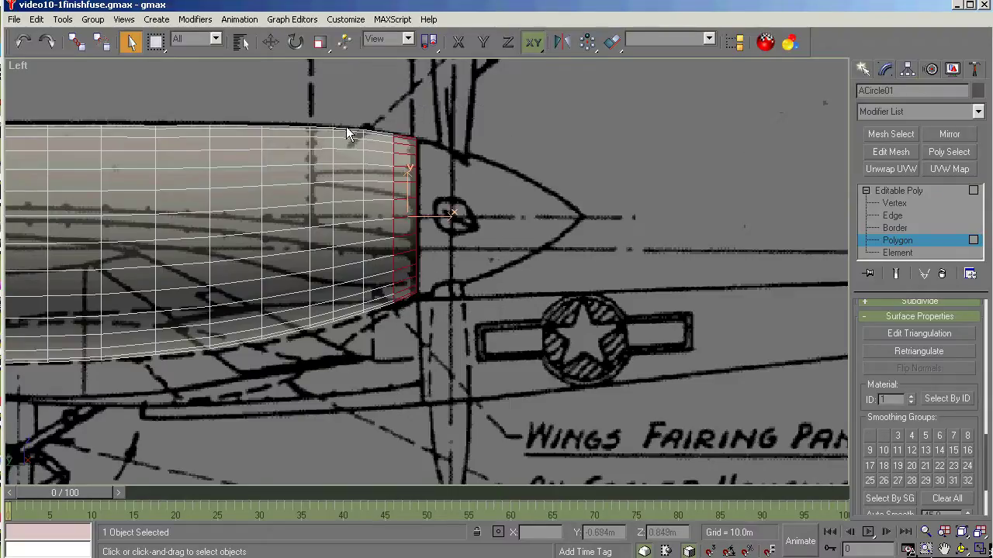
pyautogui.moveTo(349, 131); pyautogui.dragTo(405, 336)
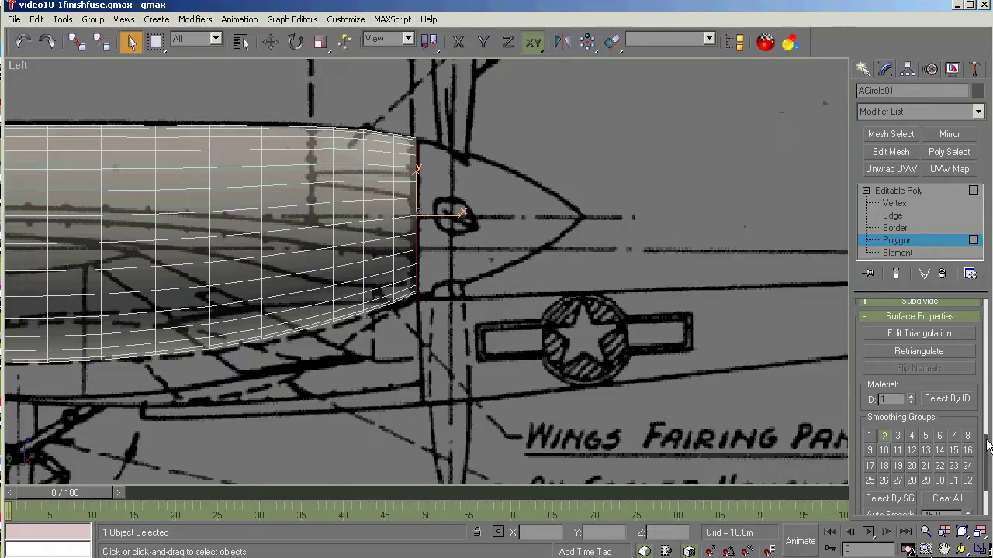
pyautogui.moveTo(987, 367); pyautogui.dragTo(987, 324)
pyautogui.click(889, 406)
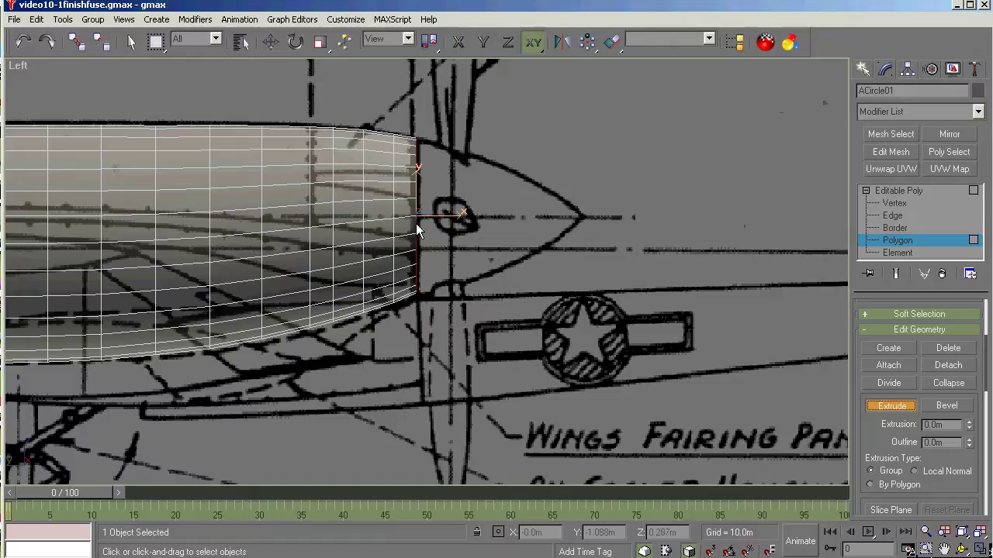
# Extrude the fuselage's front cap forward in several short pushes until it reaches the blueprint's nose tip
pyautogui.moveTo(420, 218); pyautogui.dragTo(419, 210)
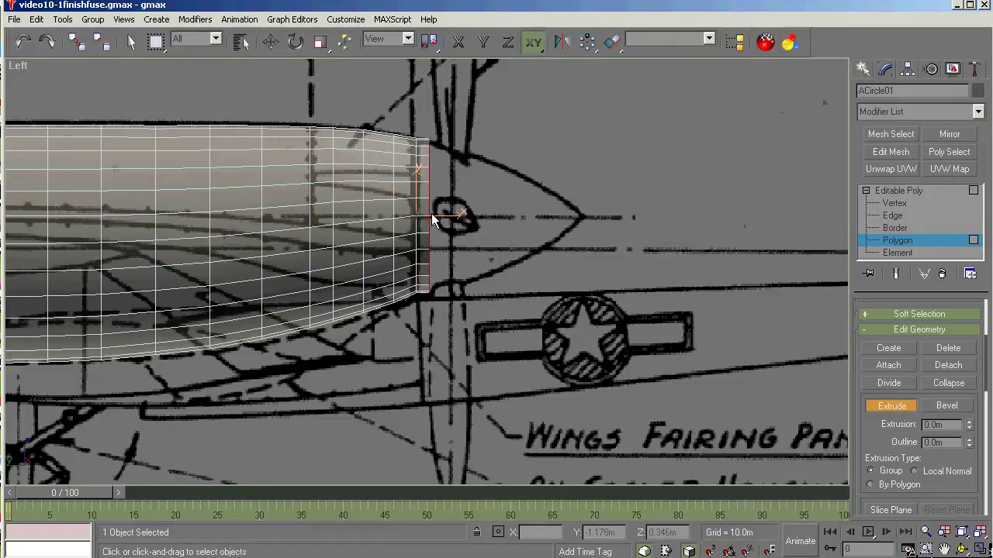
pyautogui.click(428, 203)
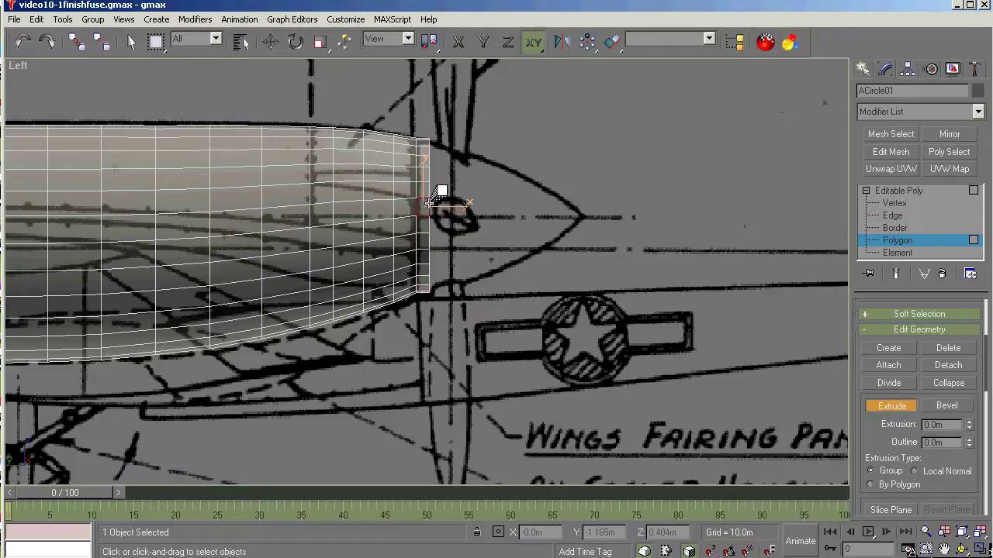
pyautogui.click(23, 43)
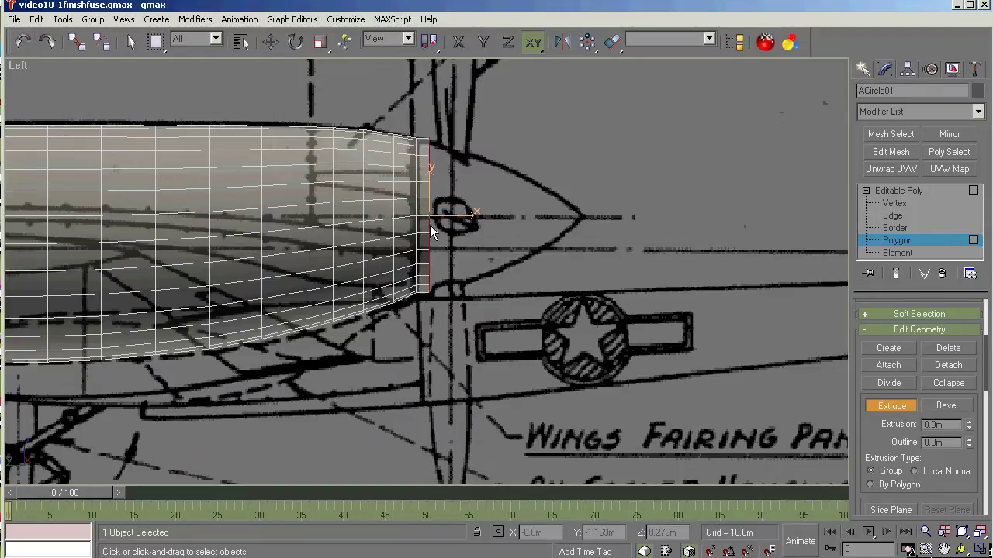
pyautogui.moveTo(430, 229); pyautogui.dragTo(450, 214)
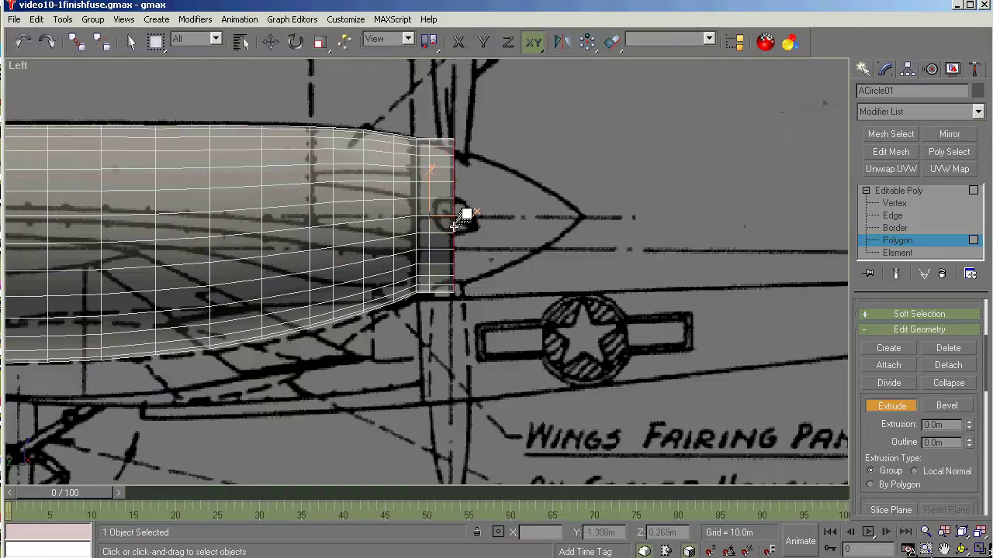
pyautogui.moveTo(454, 226); pyautogui.dragTo(472, 206)
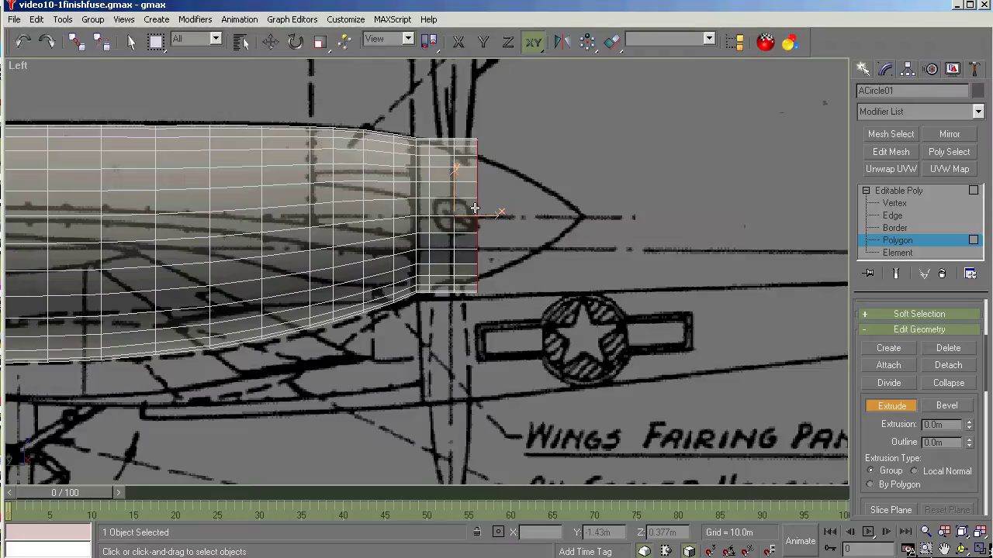
pyautogui.moveTo(476, 210); pyautogui.dragTo(500, 172)
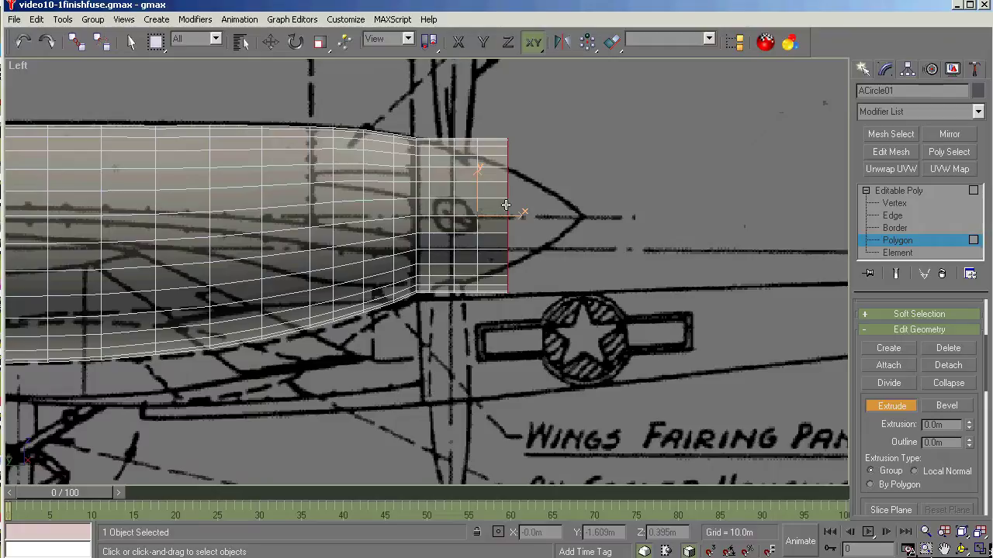
pyautogui.moveTo(507, 208); pyautogui.dragTo(574, 196)
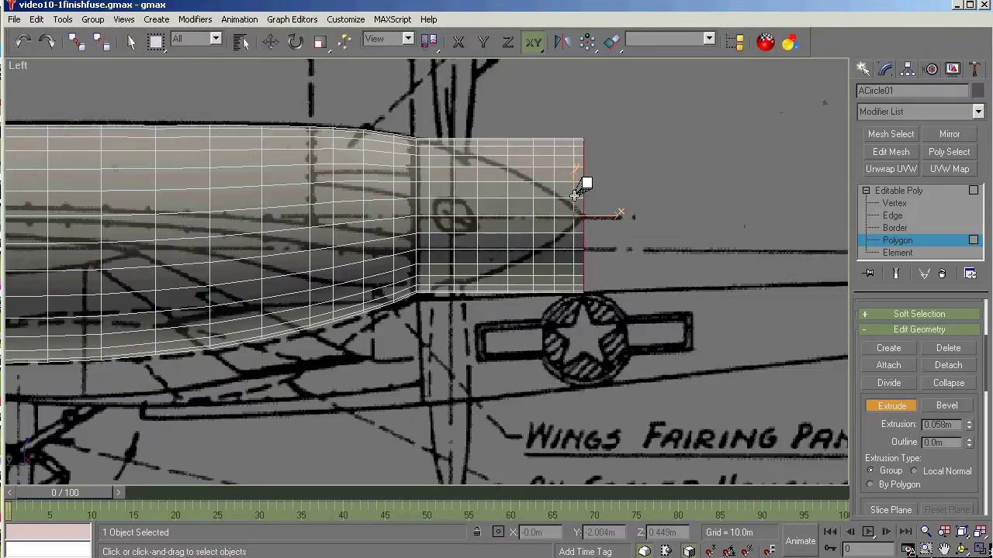
pyautogui.click(893, 411)
# At Vertex level, zoom in on the nose and squash its first vertex column slightly in Y
pyautogui.click(896, 203)
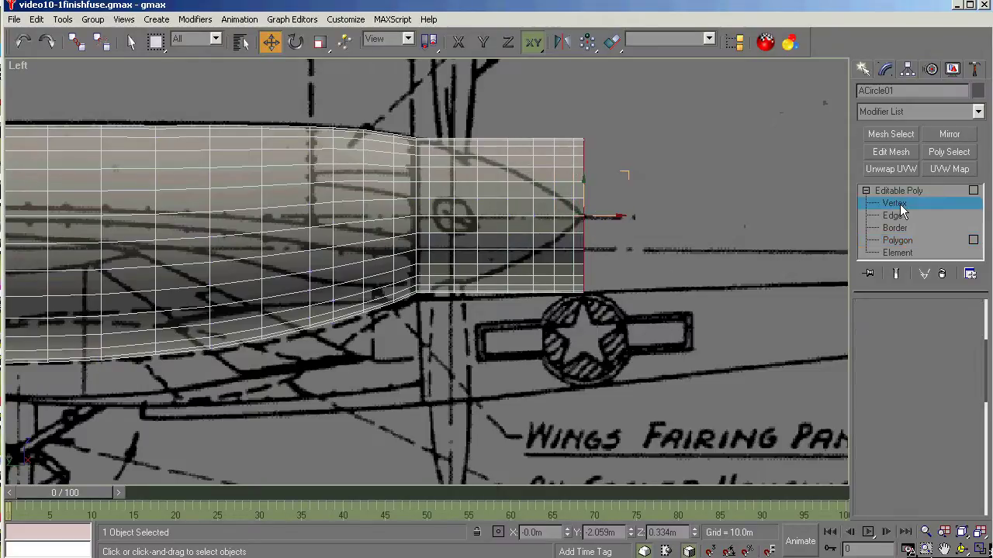
pyautogui.click(926, 548)
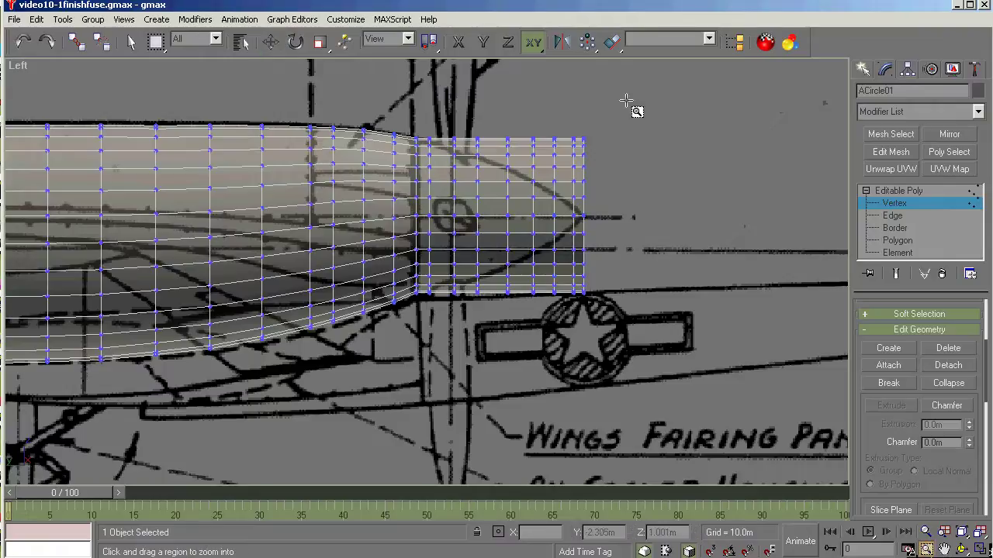
pyautogui.moveTo(627, 104); pyautogui.dragTo(361, 331)
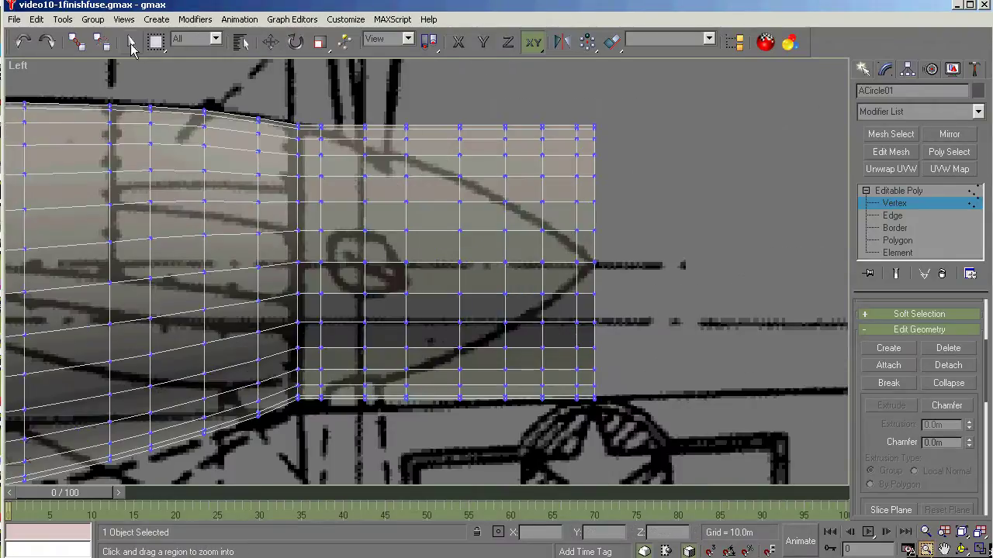
pyautogui.click(320, 43)
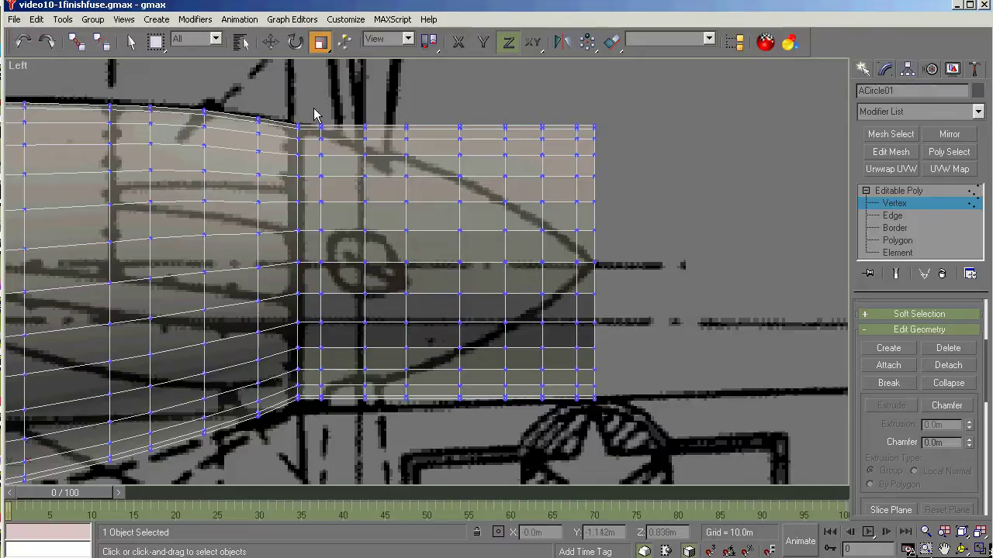
pyautogui.moveTo(314, 115); pyautogui.dragTo(339, 437)
pyautogui.press('F6')
pyautogui.moveTo(317, 240); pyautogui.dragTo(318, 244)
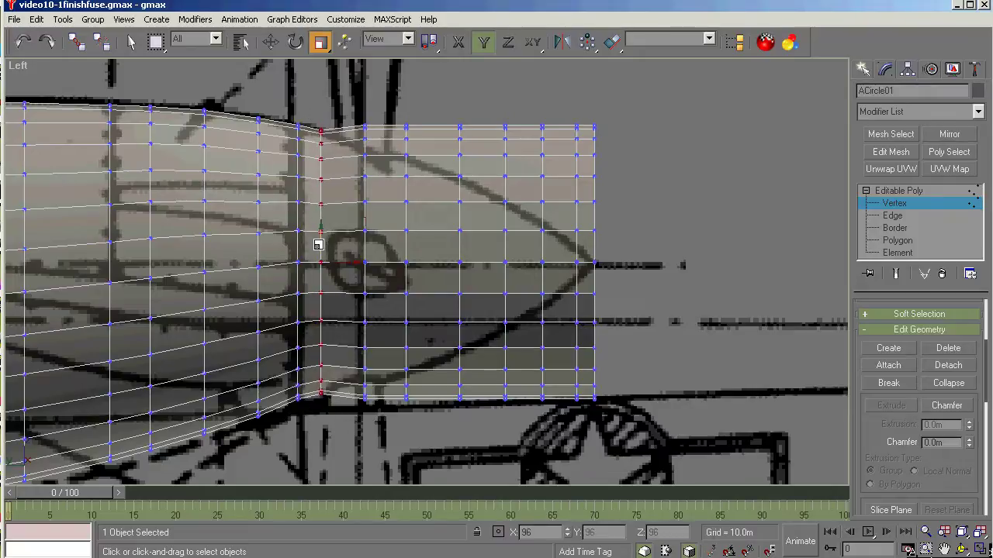
# Shrink the next three vertex columns progressively in height, to about 93% down to 61%
pyautogui.moveTo(348, 111); pyautogui.dragTo(381, 421)
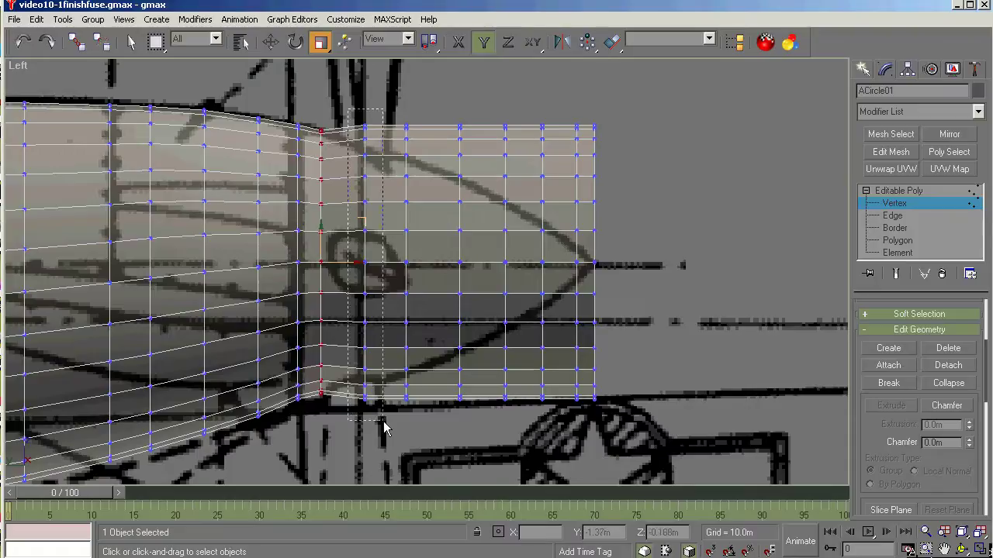
pyautogui.moveTo(362, 248); pyautogui.dragTo(361, 269)
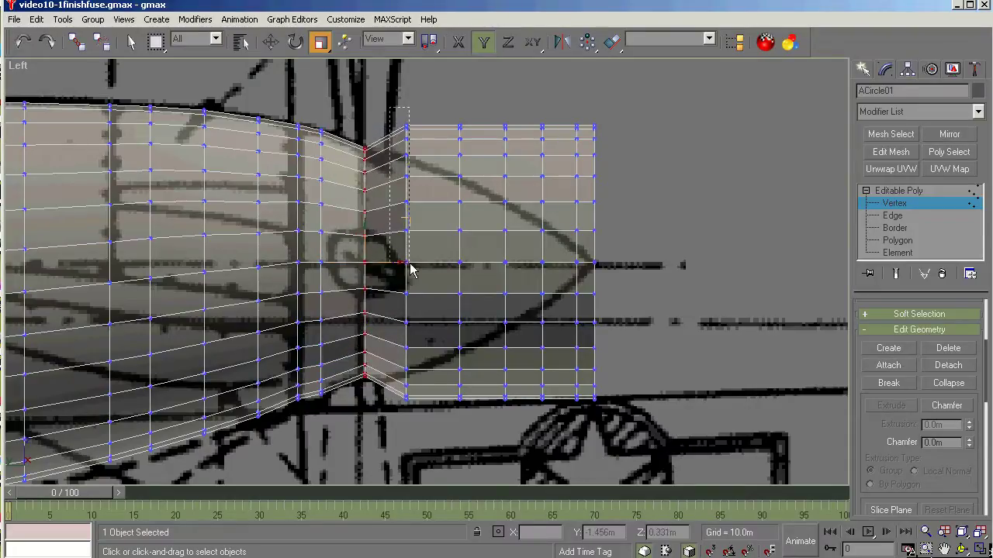
pyautogui.moveTo(390, 108); pyautogui.dragTo(436, 440)
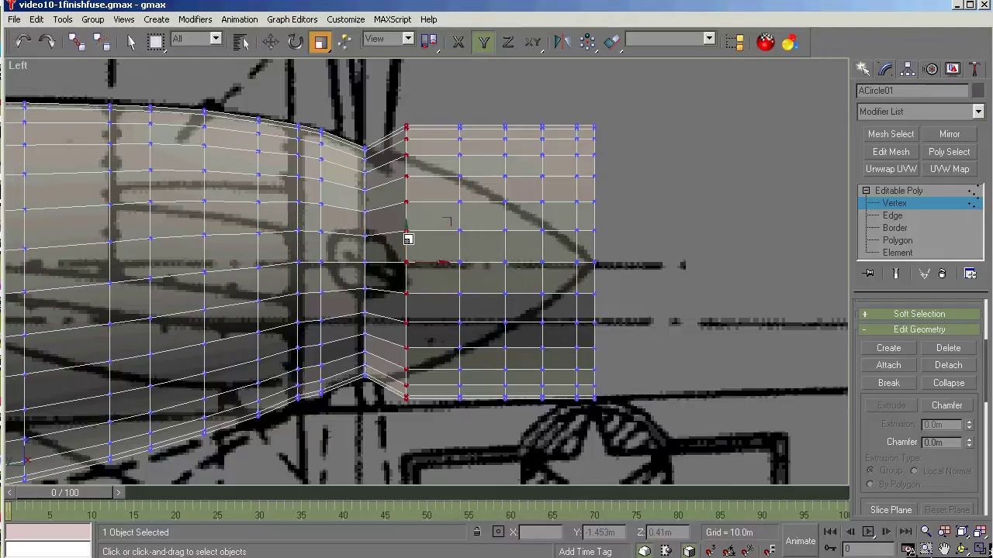
pyautogui.moveTo(408, 235); pyautogui.dragTo(408, 268)
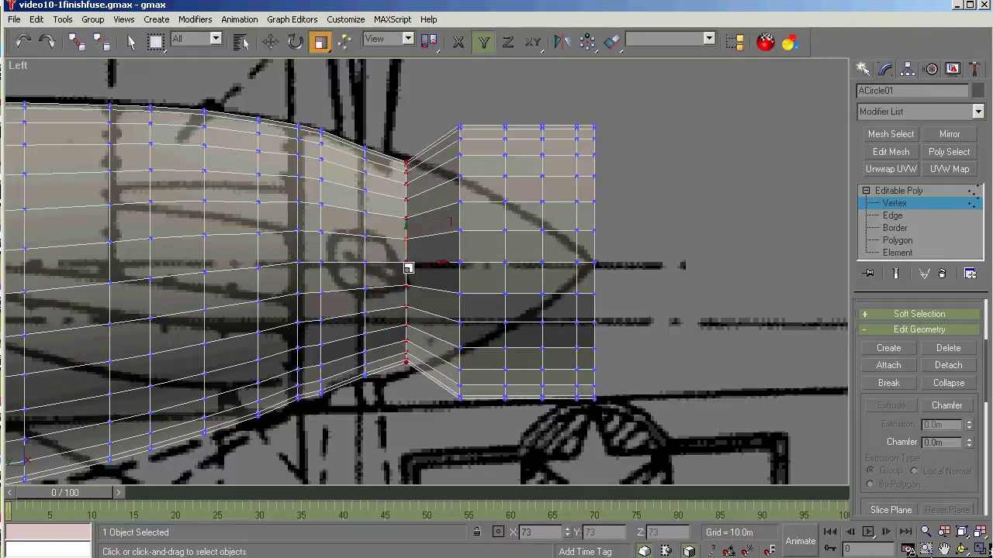
pyautogui.moveTo(446, 103); pyautogui.dragTo(476, 441)
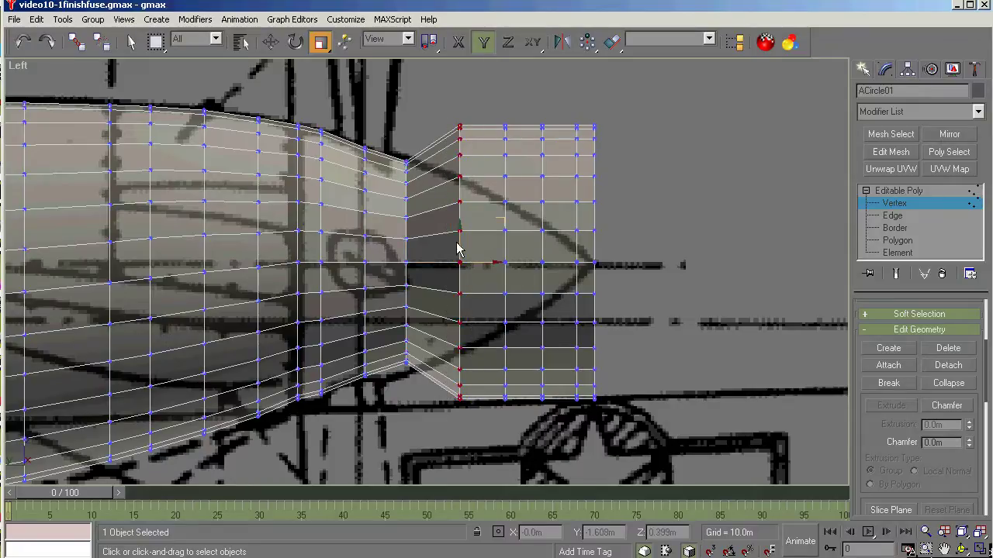
pyautogui.moveTo(455, 240); pyautogui.dragTo(458, 290)
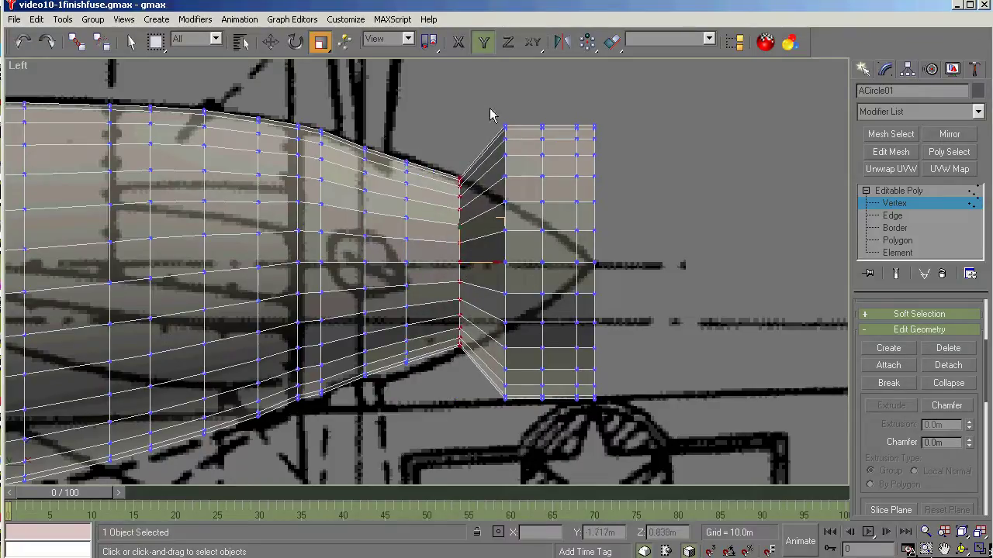
# Scale the remaining columns toward the tip down to about 27%, collapsing the end nearly to a point
pyautogui.moveTo(490, 108); pyautogui.dragTo(528, 399)
pyautogui.moveTo(507, 244); pyautogui.dragTo(509, 342)
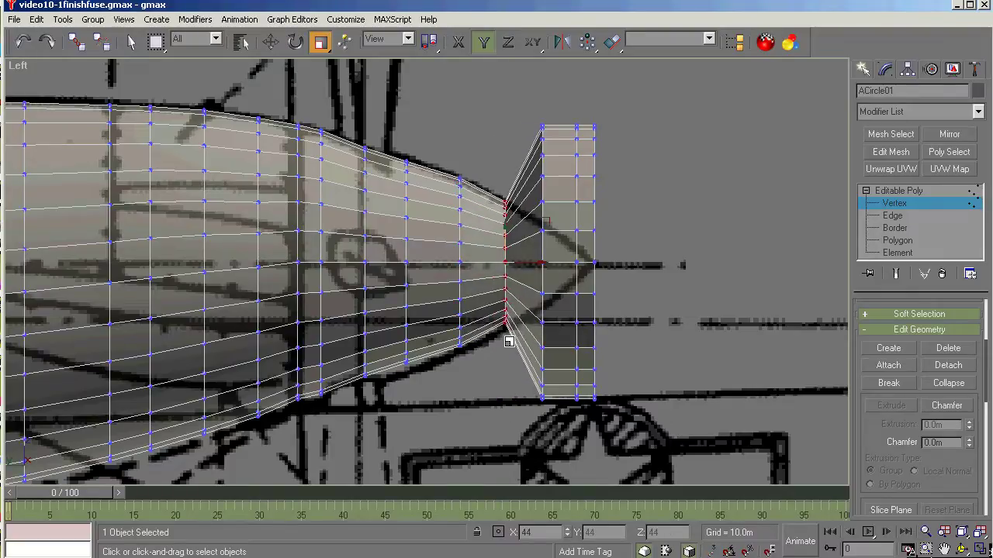
pyautogui.moveTo(523, 111); pyautogui.dragTo(555, 443)
pyautogui.moveTo(543, 240); pyautogui.dragTo(532, 437)
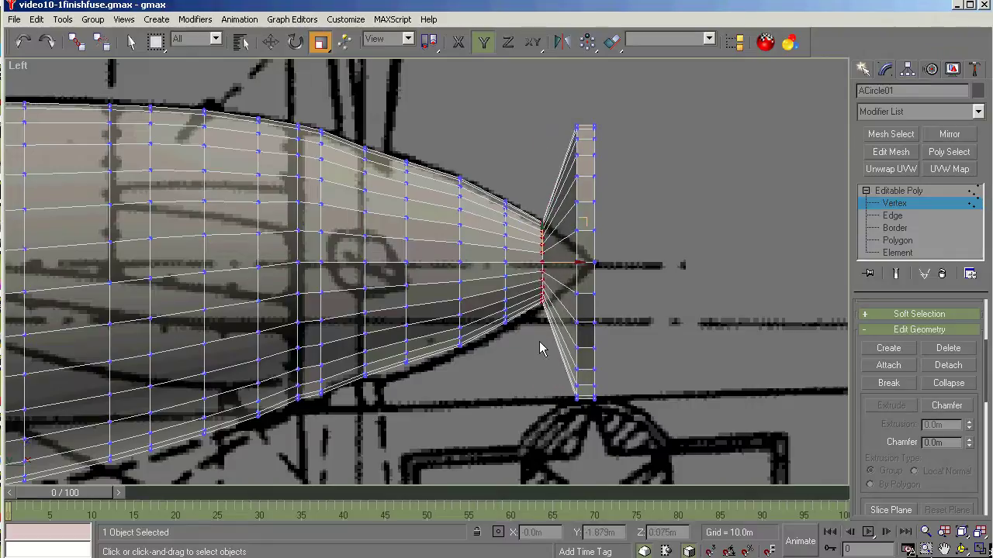
pyautogui.moveTo(552, 104); pyautogui.dragTo(586, 434)
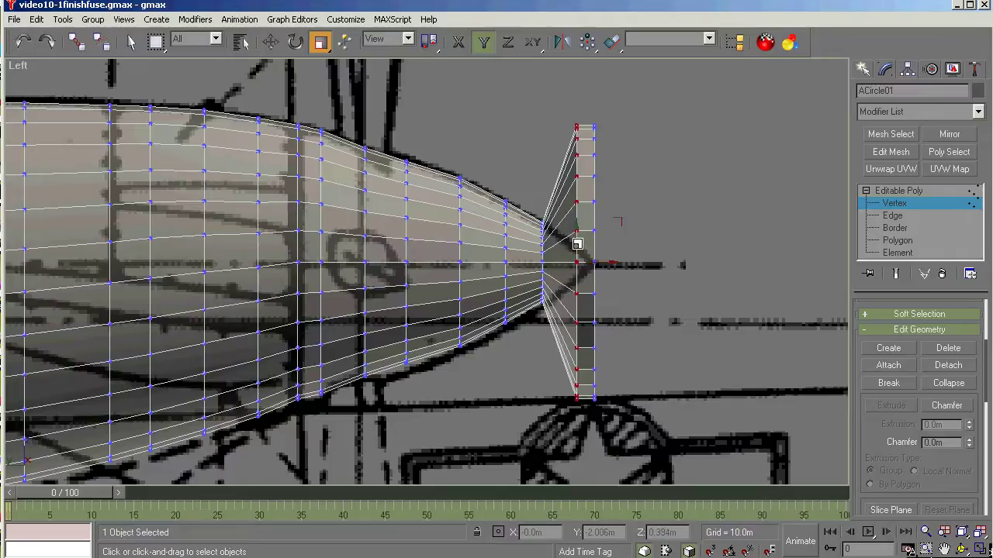
pyautogui.moveTo(578, 240); pyautogui.dragTo(565, 476)
pyautogui.moveTo(626, 115); pyautogui.dragTo(589, 438)
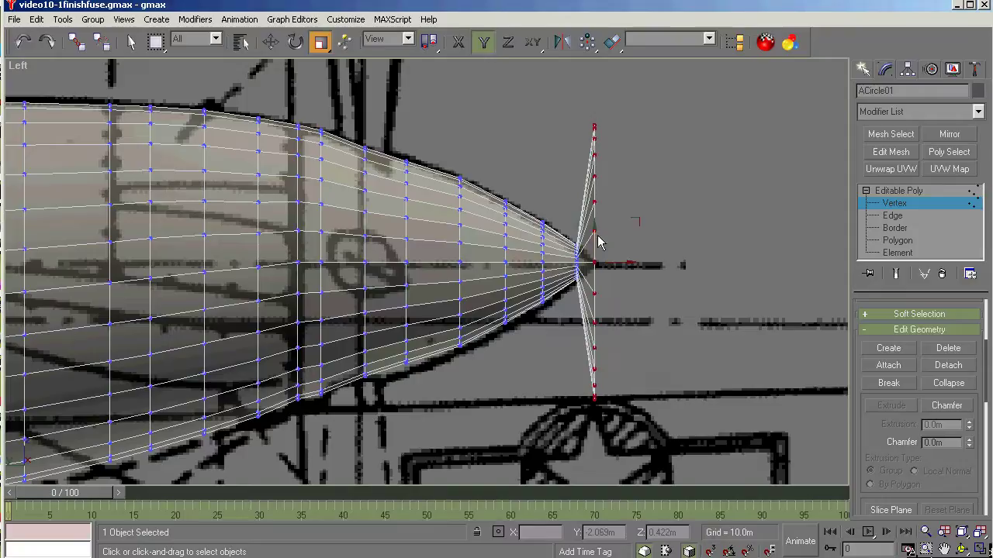
pyautogui.moveTo(598, 215); pyautogui.dragTo(581, 271)
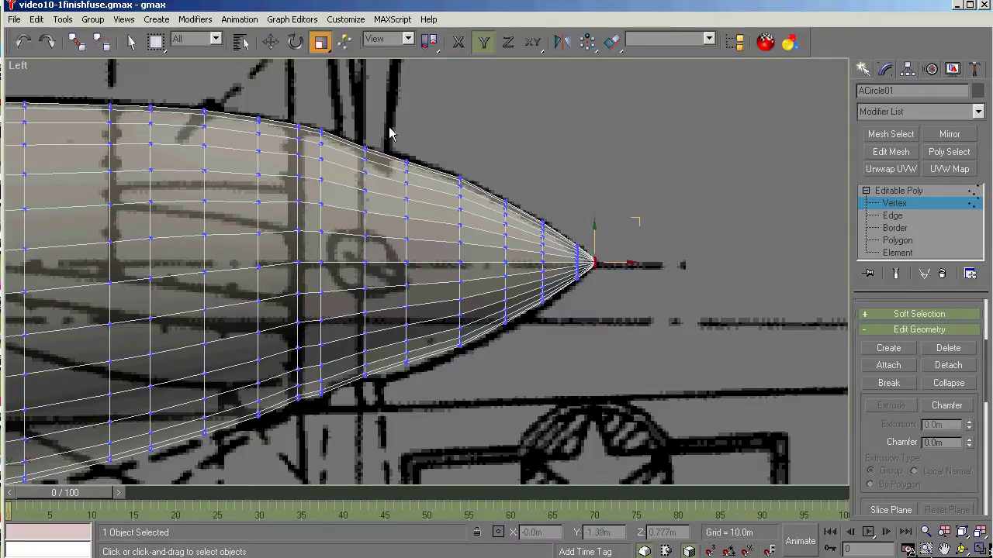
# Enlarge the two mid-nose vertex columns slightly to fit the outline, then exit Vertex level
pyautogui.moveTo(348, 130); pyautogui.dragTo(428, 406)
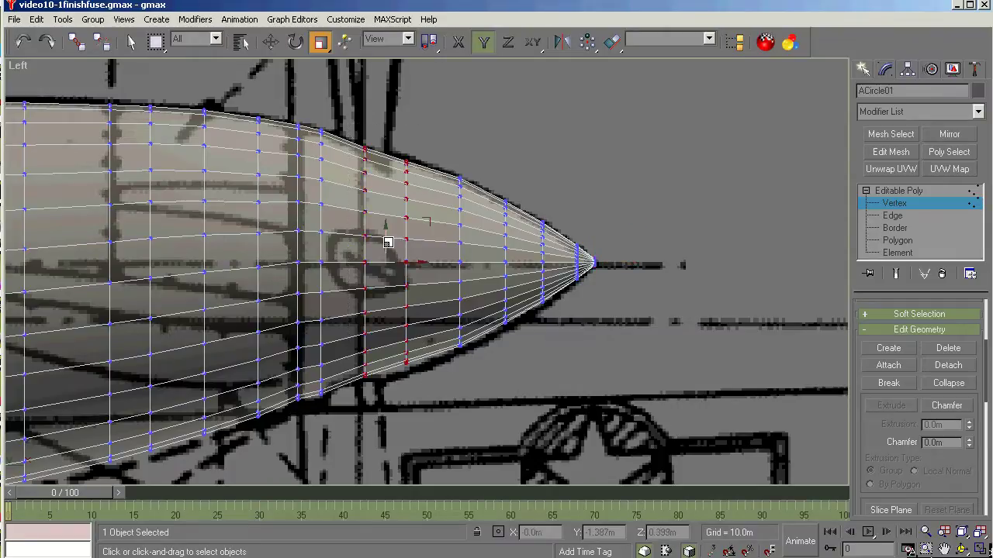
pyautogui.moveTo(387, 241); pyautogui.dragTo(387, 234)
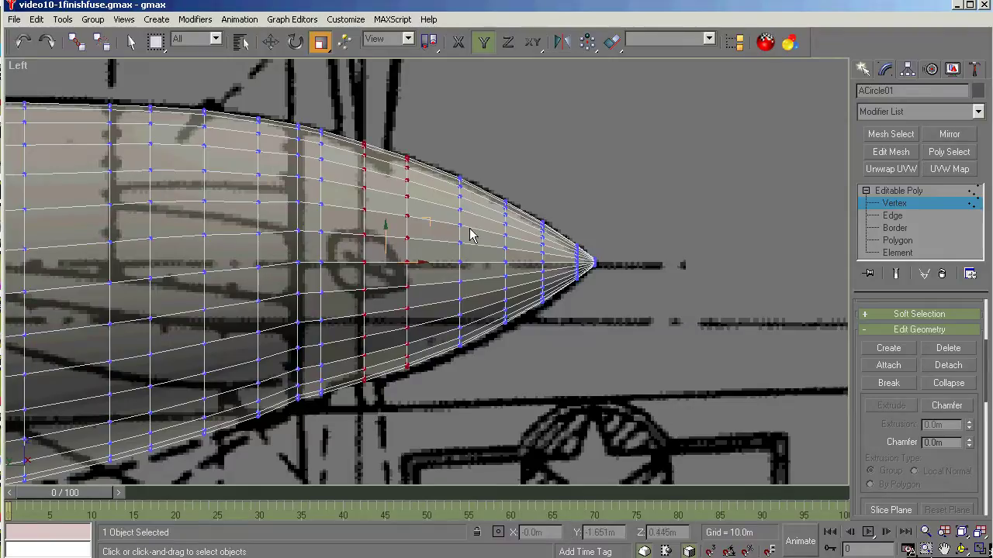
pyautogui.click(886, 192)
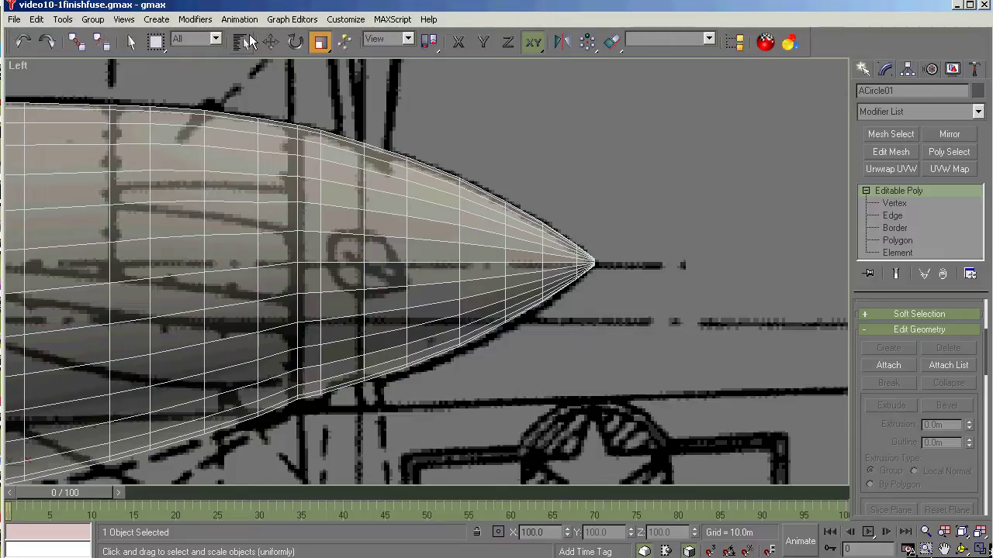
# Reselect the fuselage and select all of its polygons at Polygon level
pyautogui.click(132, 44)
pyautogui.click(720, 194)
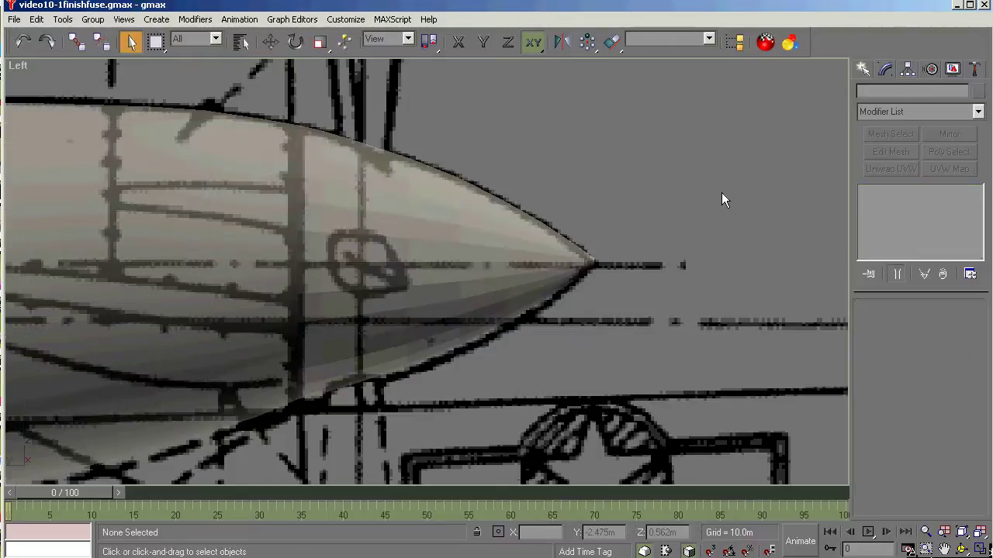
pyautogui.scroll(-5, 719, 191)
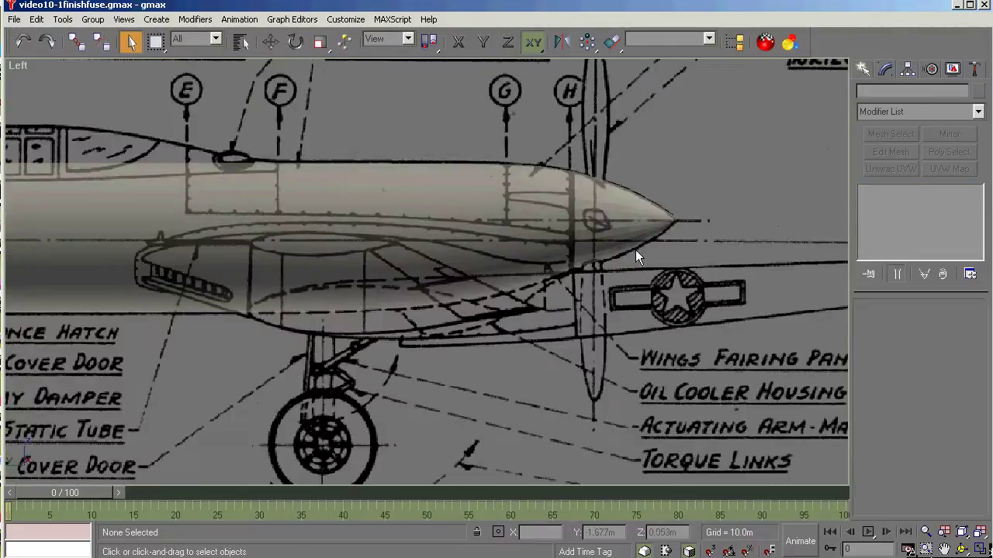
pyautogui.click(615, 221)
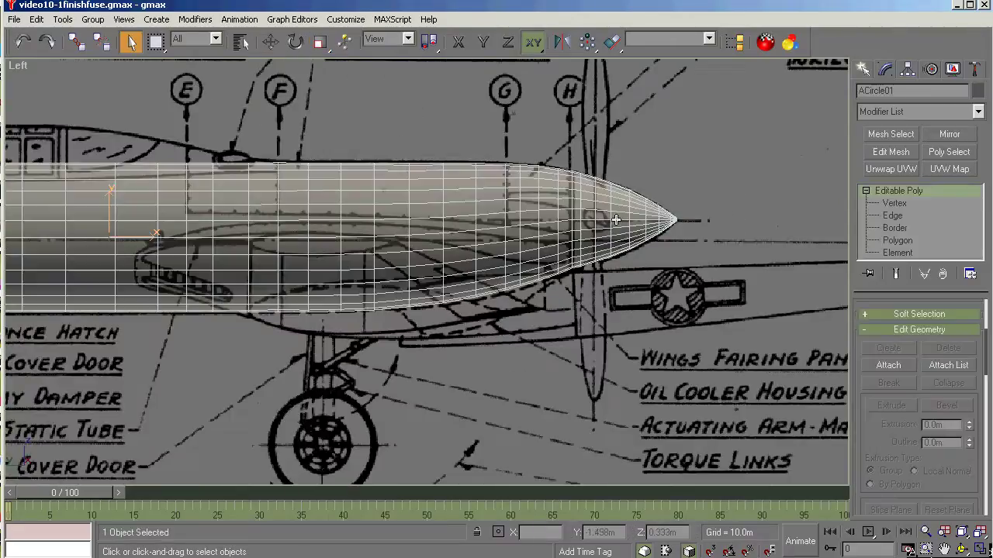
pyautogui.click(898, 241)
pyautogui.click(36, 19)
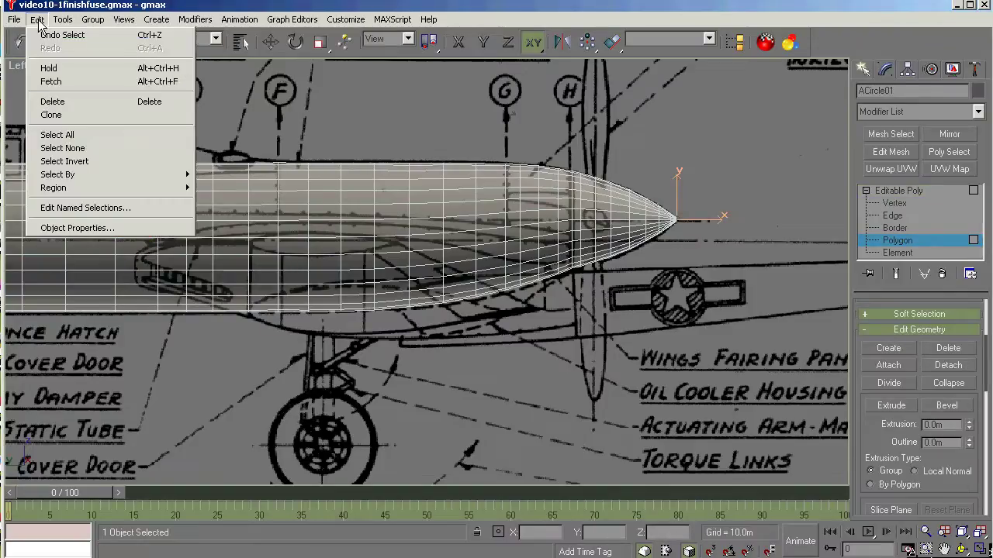
pyautogui.click(67, 138)
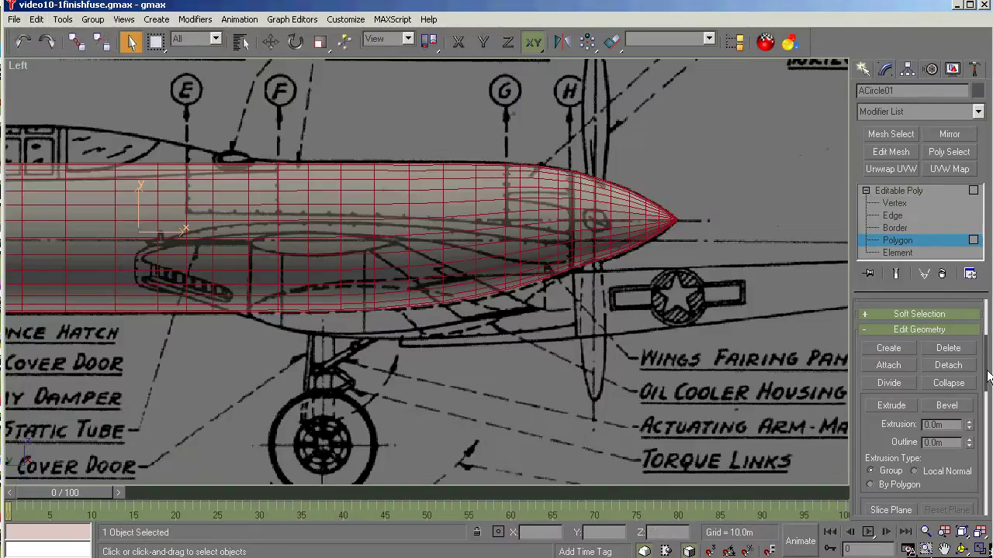
# Clear all smoothing groups, apply Auto Smooth, and exit polygon editing
pyautogui.moveTo(988, 378); pyautogui.dragTo(974, 462)
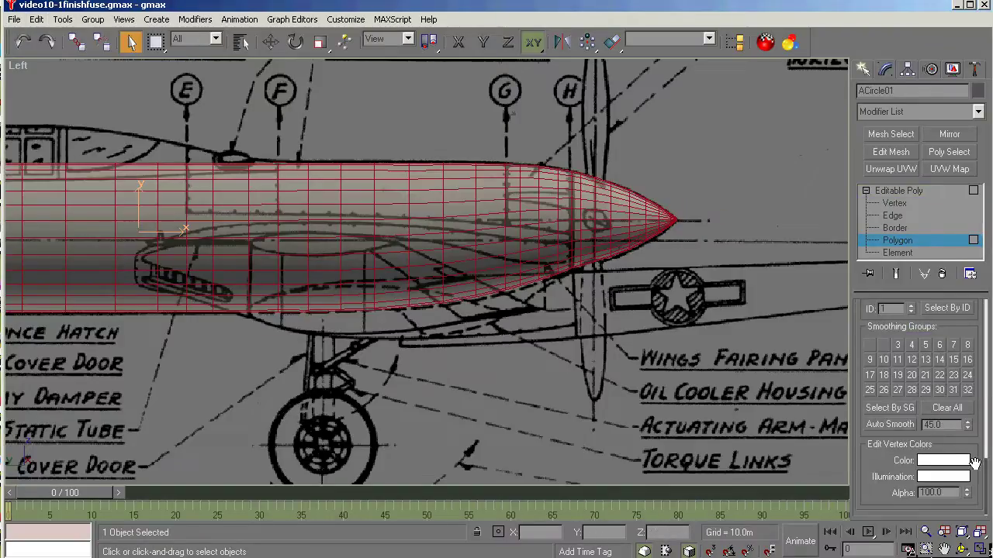
pyautogui.click(948, 408)
pyautogui.click(887, 425)
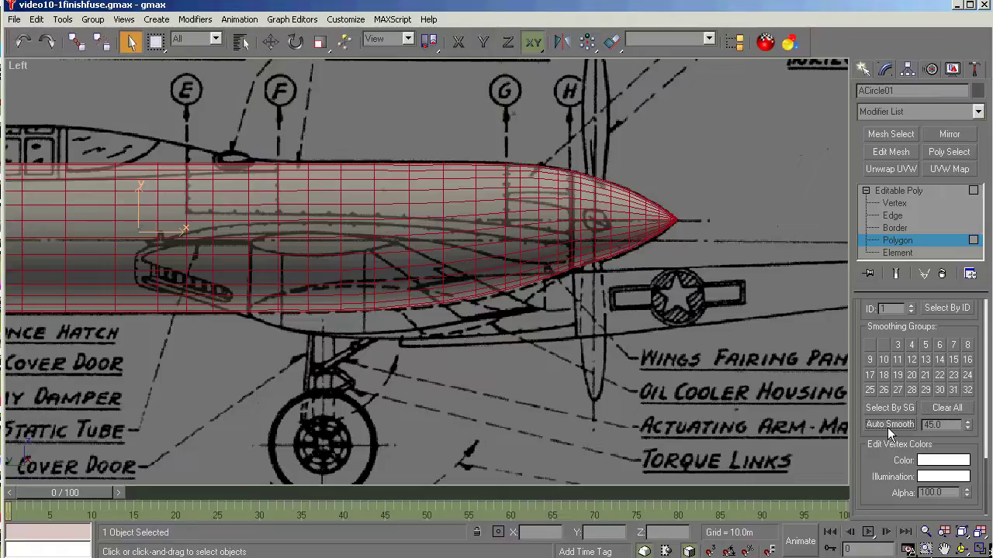
pyautogui.click(902, 190)
pyautogui.click(769, 231)
pyautogui.scroll(-6, 760, 287)
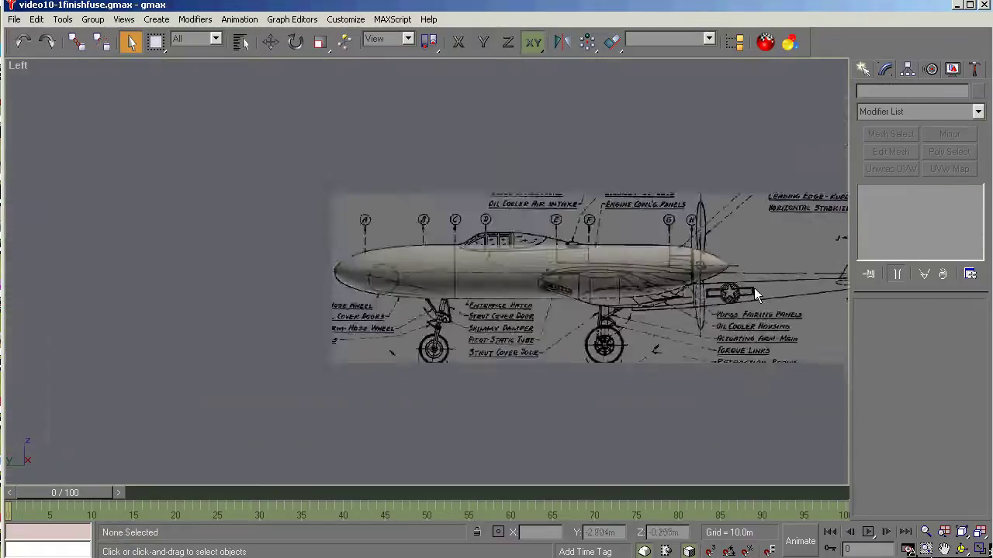
pyautogui.scroll(5, 614, 283)
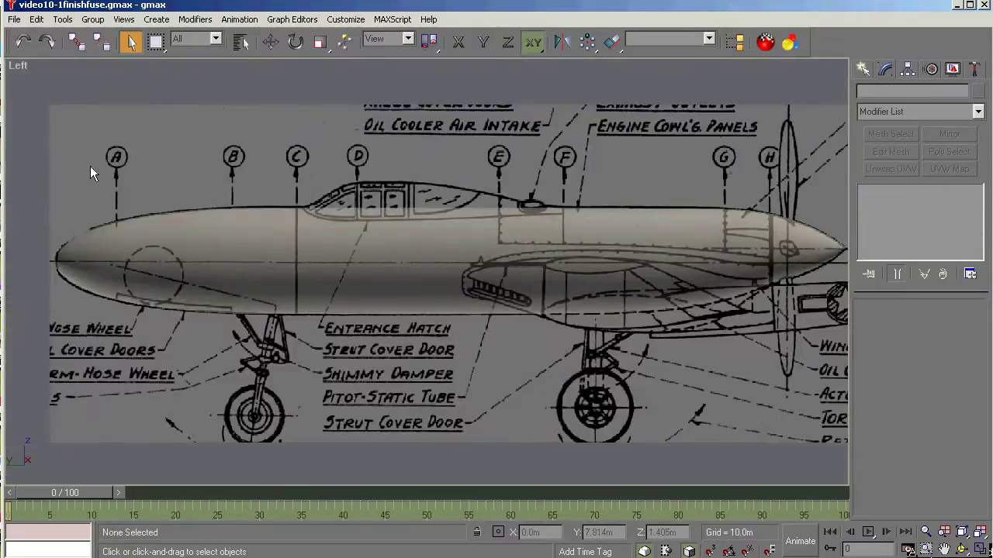